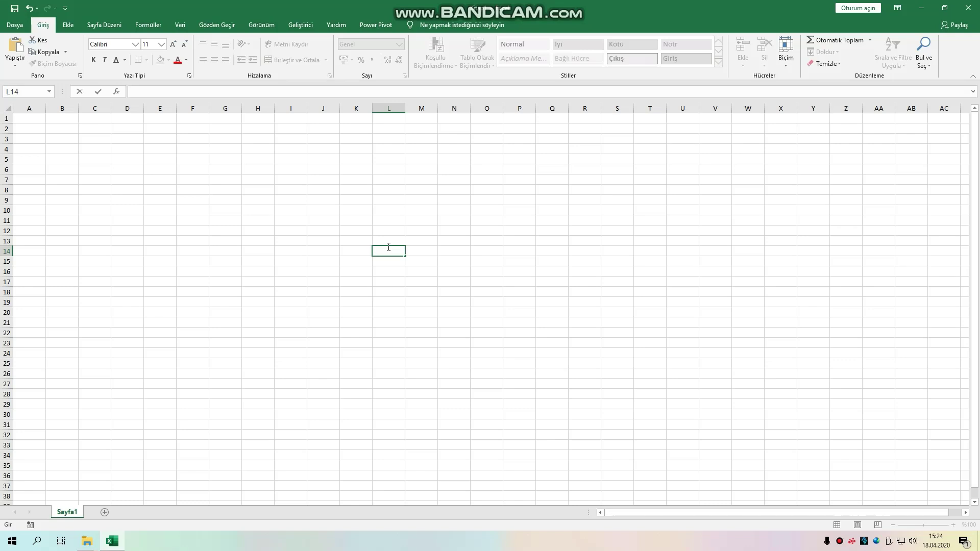
# Step: Open the Visual Basic editor with Alt+F11 and close the add-in's open code window
pyautogui.click(564, 324)
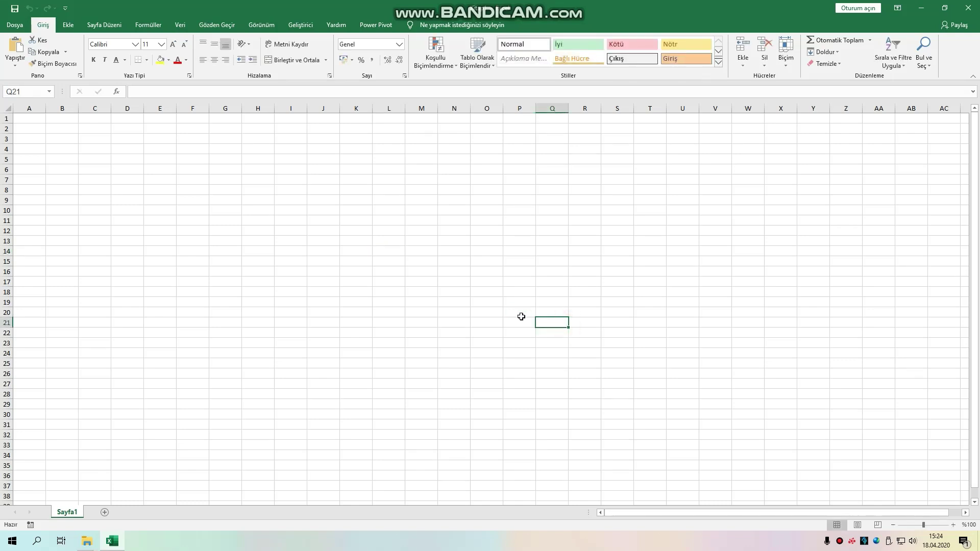
pyautogui.click(462, 258)
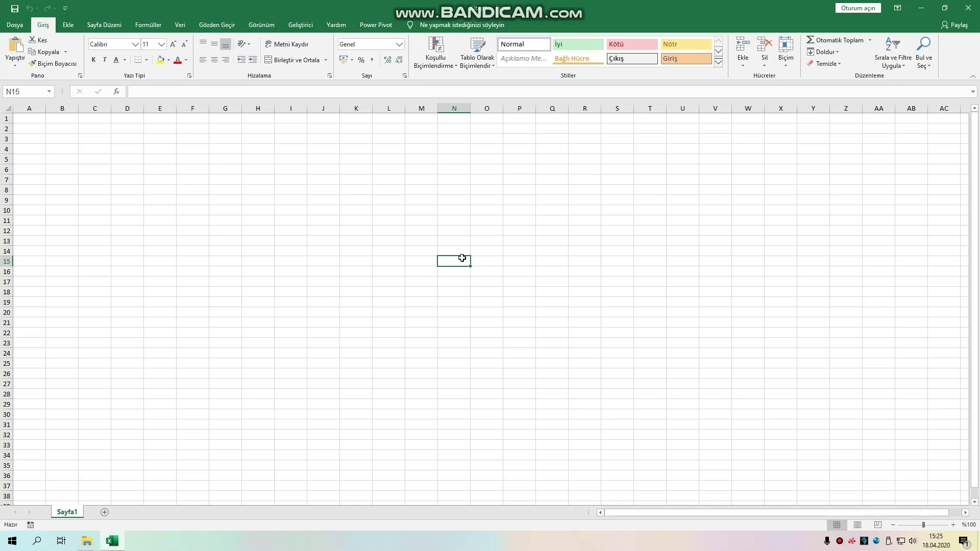
pyautogui.click(332, 282)
pyautogui.hotkey('alt', 'F11')
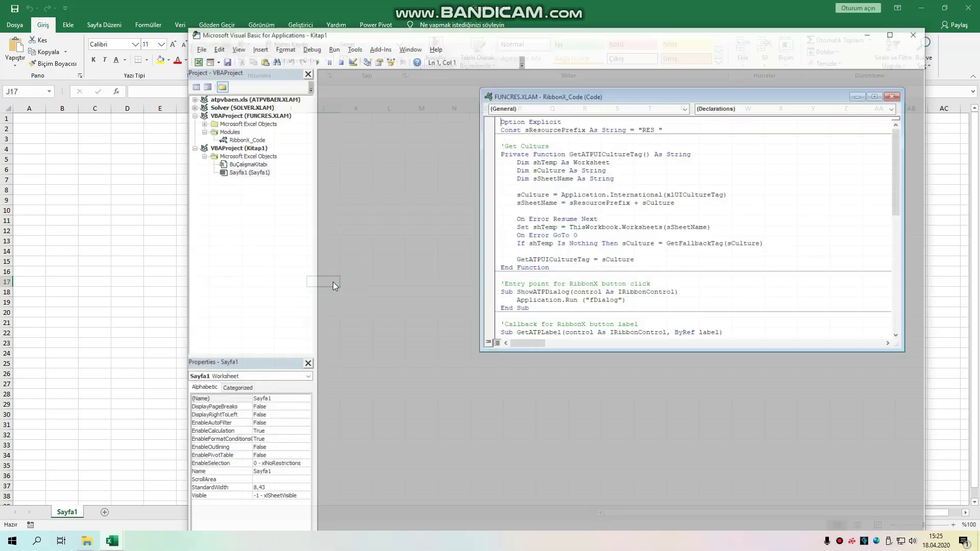
pyautogui.click(894, 95)
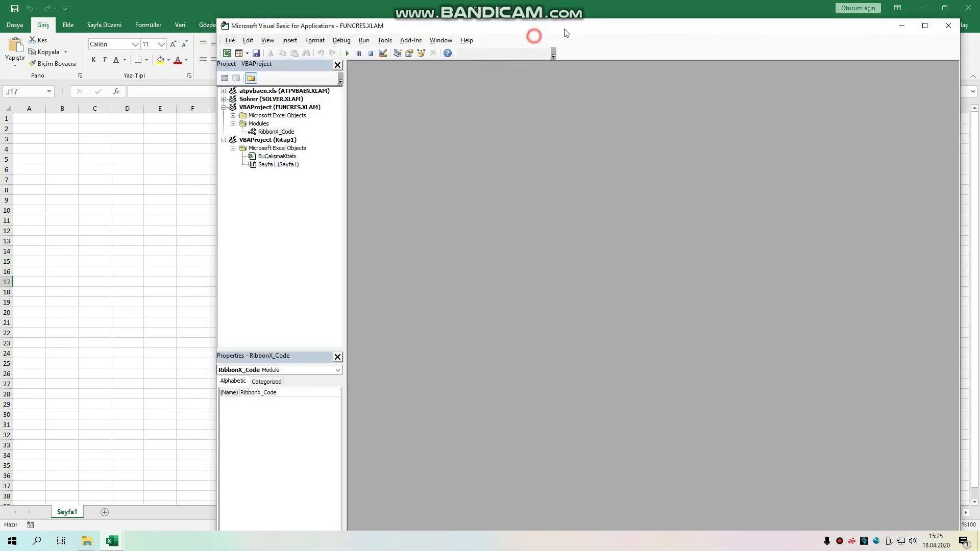
# Step: Insert a new Module1 into the Kitap1 project and position its code window
pyautogui.moveTo(534, 33); pyautogui.dragTo(536, 34)
pyautogui.rightClick(250, 175)
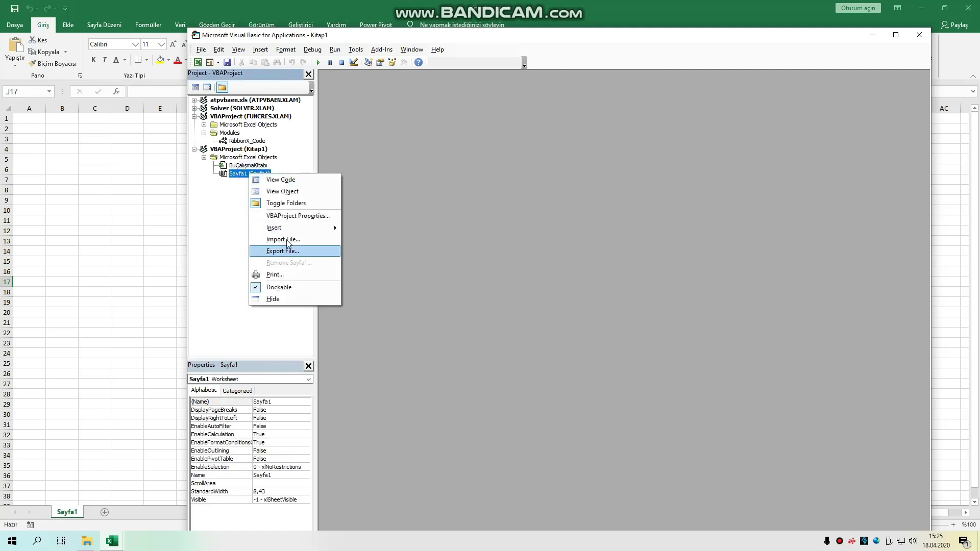
pyautogui.moveTo(274, 228)
pyautogui.click(363, 238)
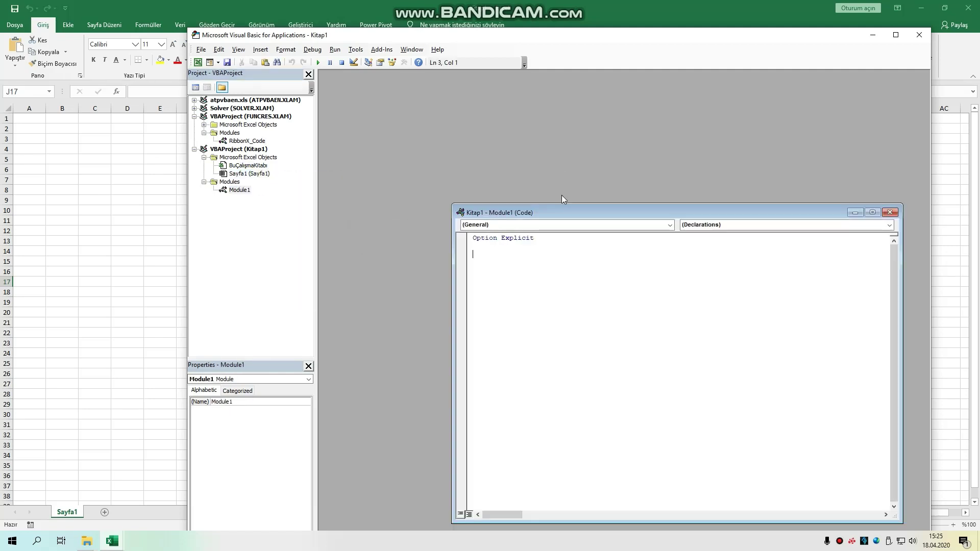
pyautogui.moveTo(562, 210); pyautogui.dragTo(426, 75)
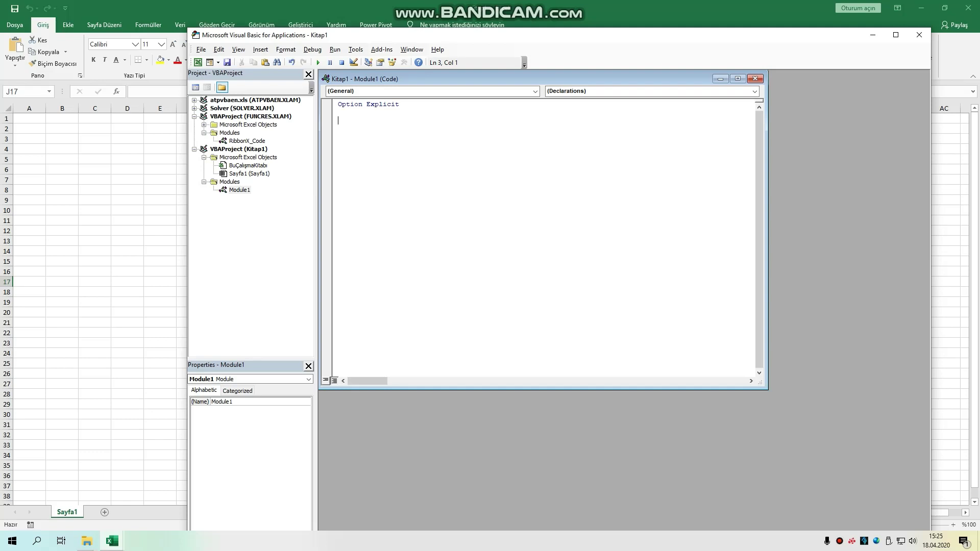
# Step: Declare Public Function ozeltopla(x As Integer, y As Integer, z As Integer) As Integer
pyautogui.write('public')
pyautogui.write(' func')
pyautogui.write('tion')
pyautogui.write(' oze')
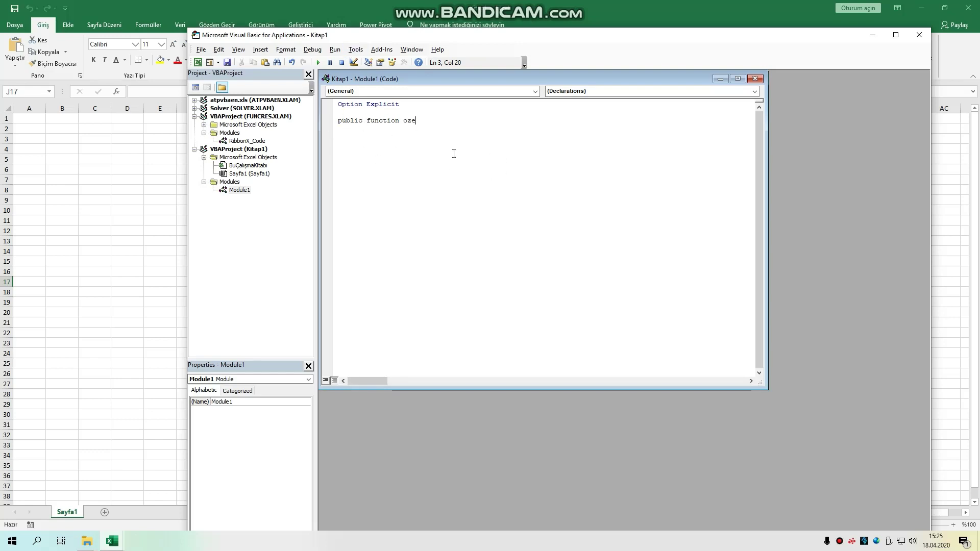
pyautogui.write('ltopla')
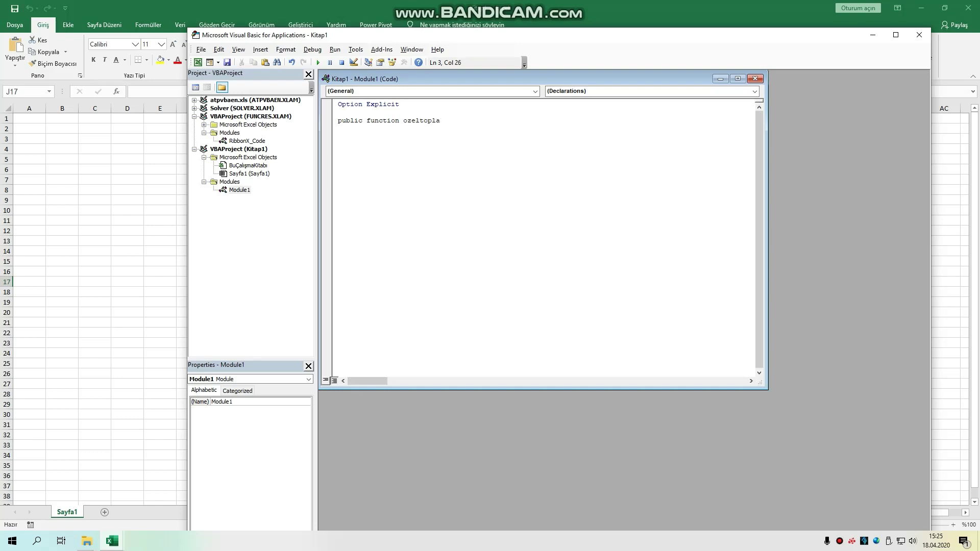
pyautogui.write('(')
pyautogui.write('x as Integer,')
pyautogui.write('y as inte')
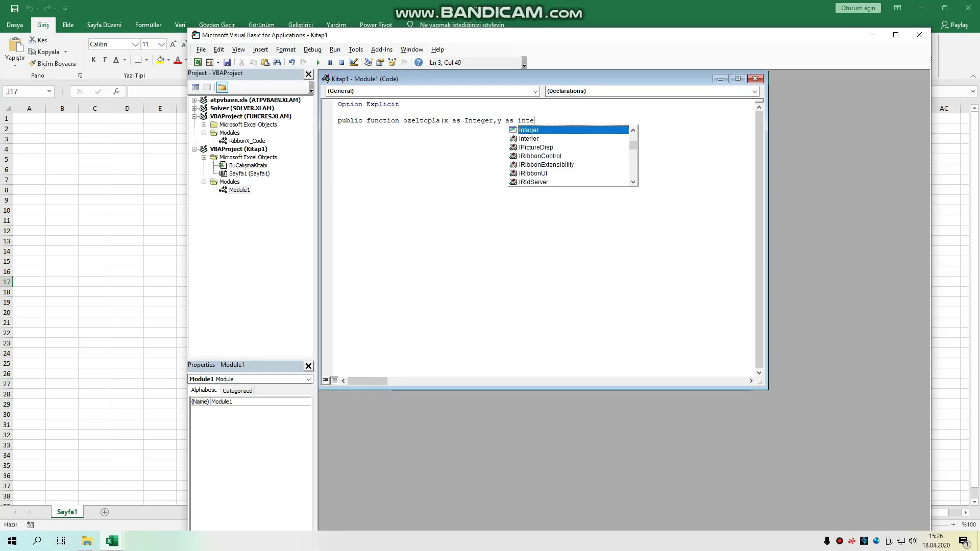
pyautogui.press('Tab')
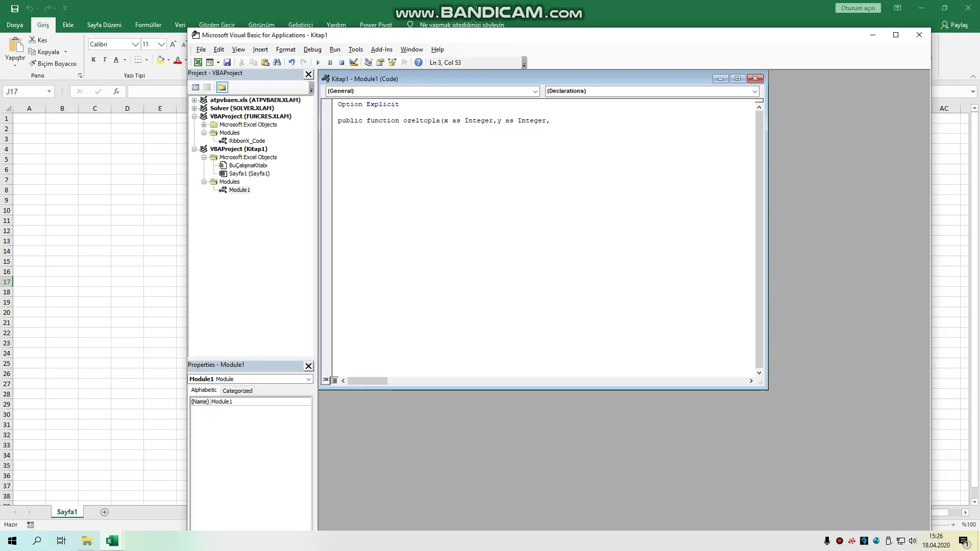
pyautogui.write(',z as i')
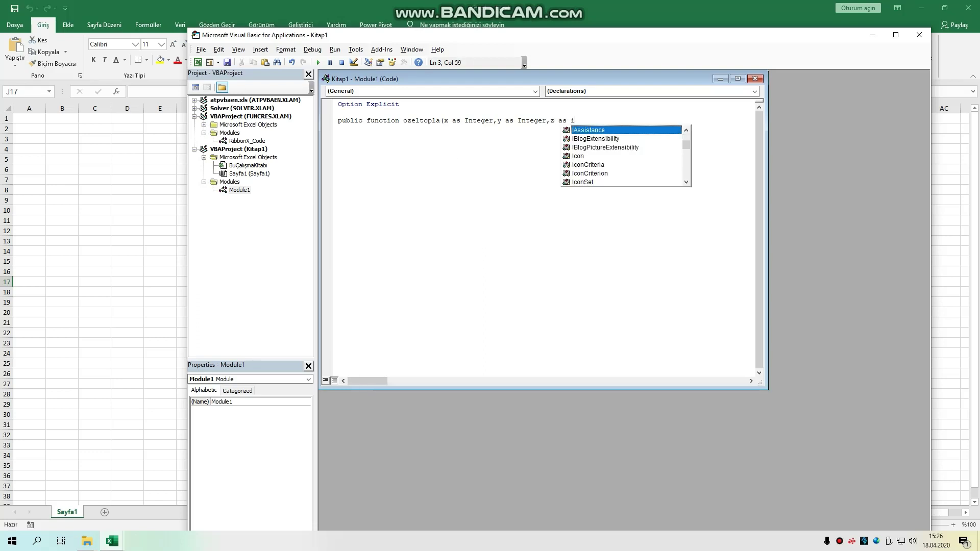
pyautogui.write('nt')
pyautogui.press('Tab')
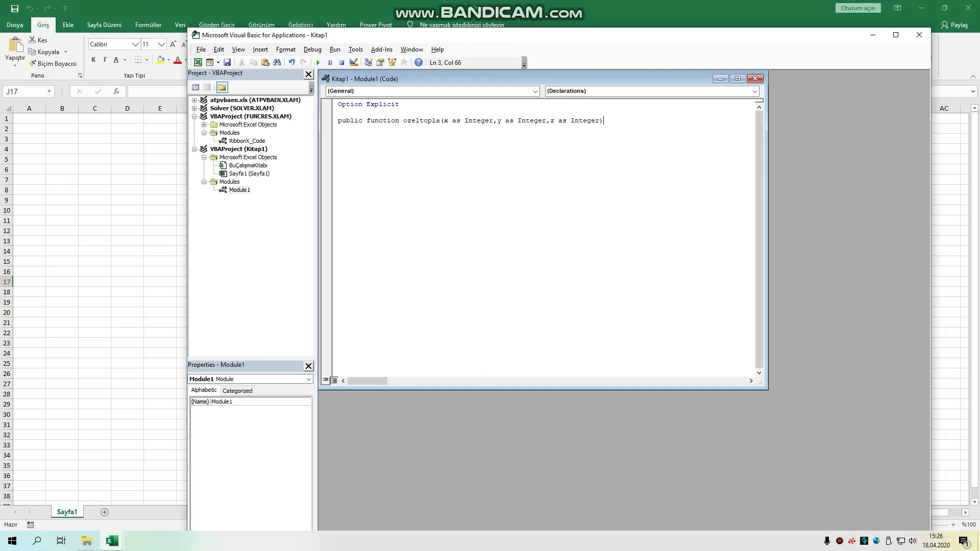
pyautogui.write(')as ')
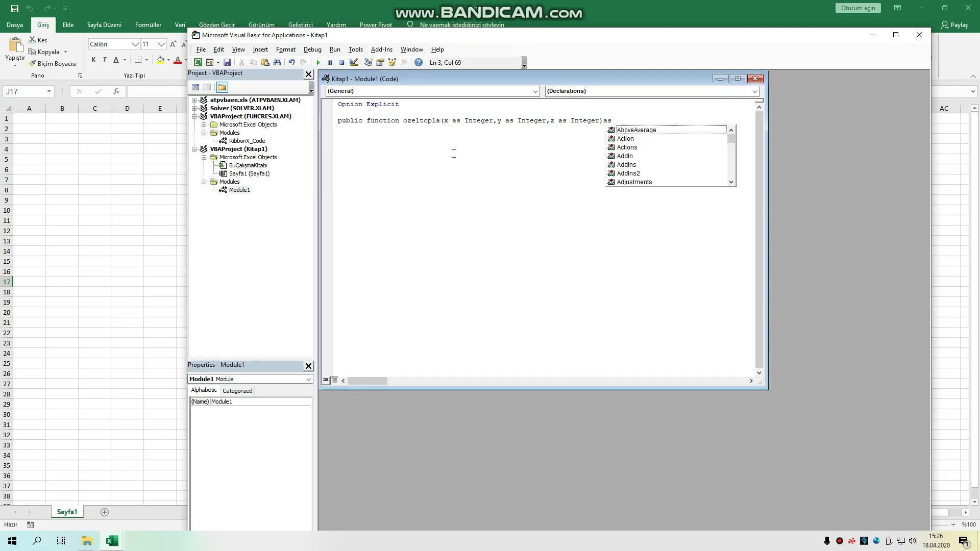
pyautogui.write('int')
pyautogui.press('Tab')
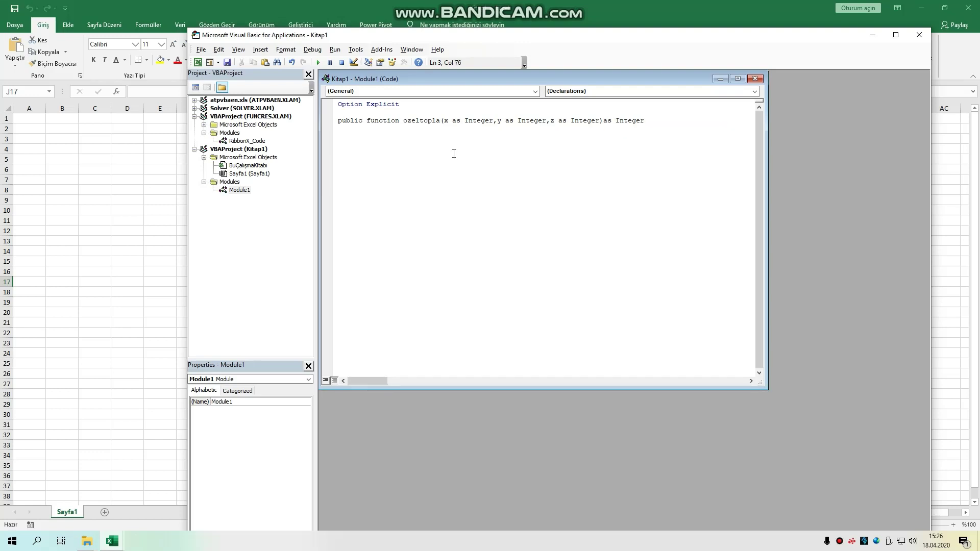
pyautogui.press('Return')
pyautogui.press('Return')
# Step: Write the body line ozeltopla = x + y + z and remove the extra blank lines
pyautogui.press('Return')
pyautogui.press('Return')
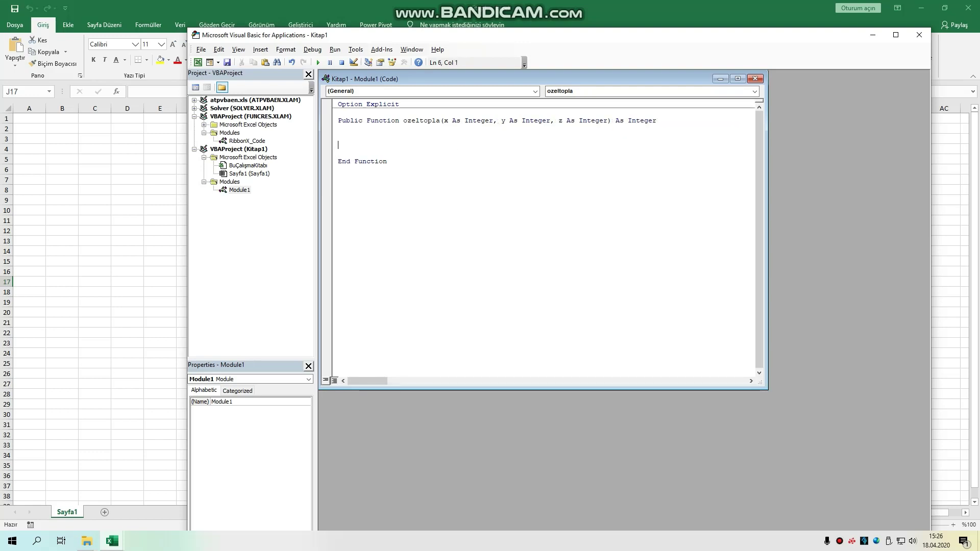
pyautogui.press('Return')
pyautogui.press('Up')
pyautogui.press('Up')
pyautogui.press('Up')
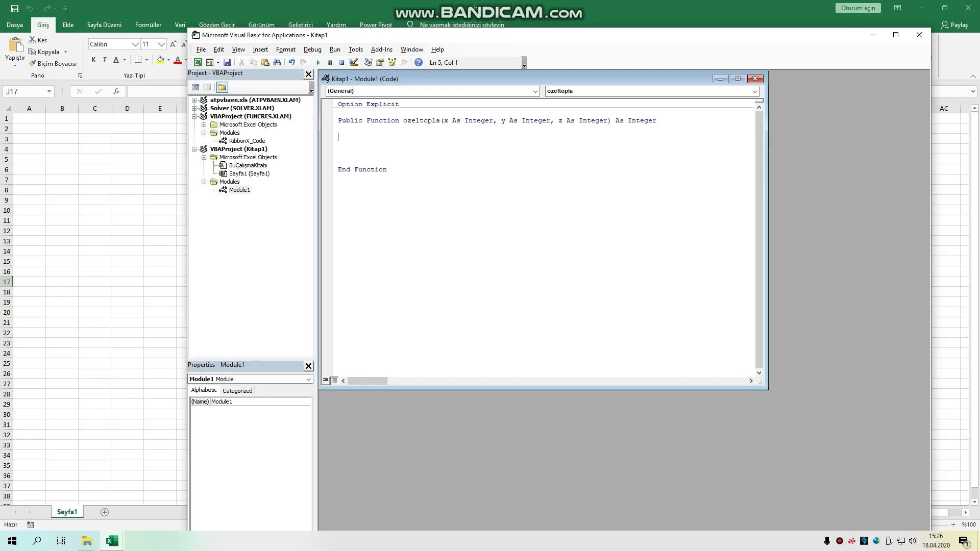
pyautogui.write('ozeltopla')
pyautogui.write('0')
pyautogui.press('BackSpace')
pyautogui.write('=x+')
pyautogui.write('y+z')
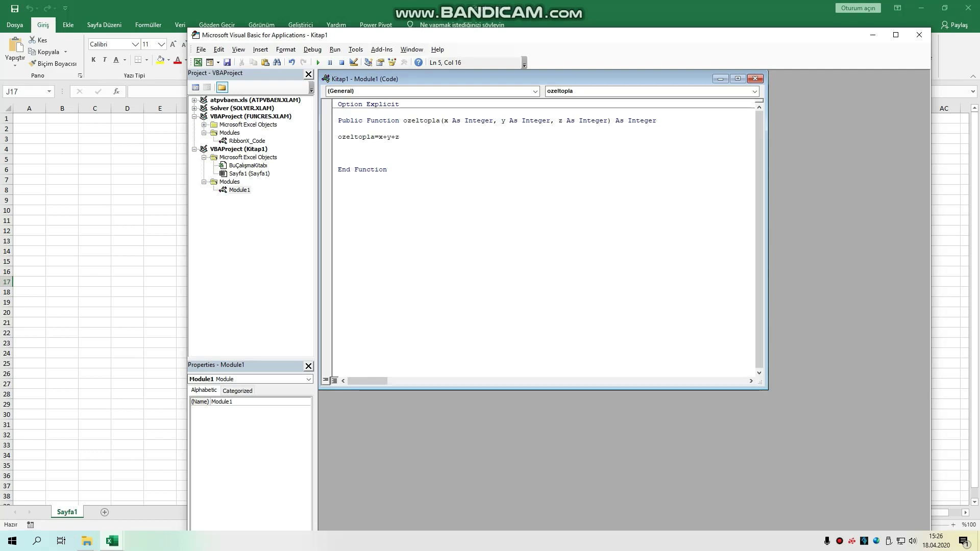
pyautogui.press('Return')
pyautogui.press('Down')
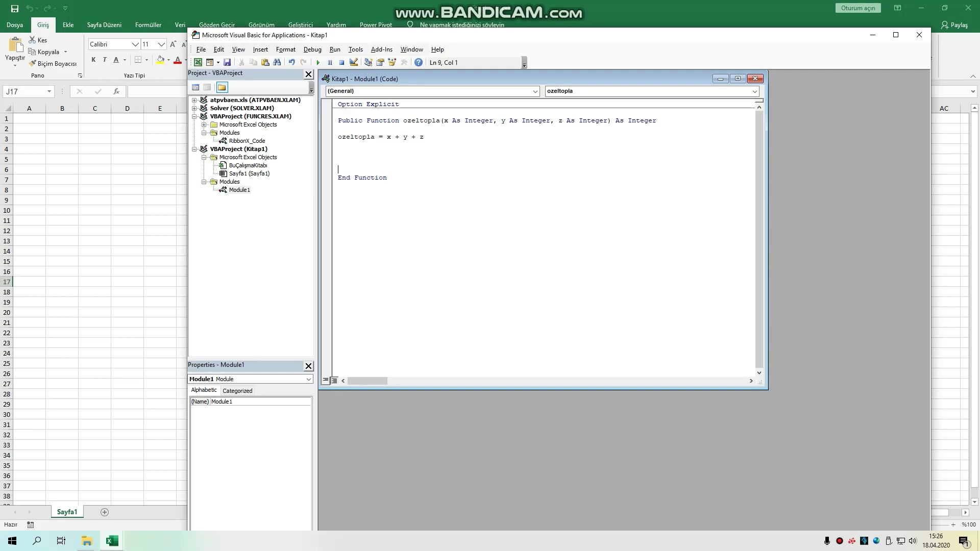
pyautogui.press('Delete')
pyautogui.press('Delete')
# Step: Enter =TOPLA(10;11;12) in C8 so it shows 33 as a built-in comparison
pyautogui.click(102, 190)
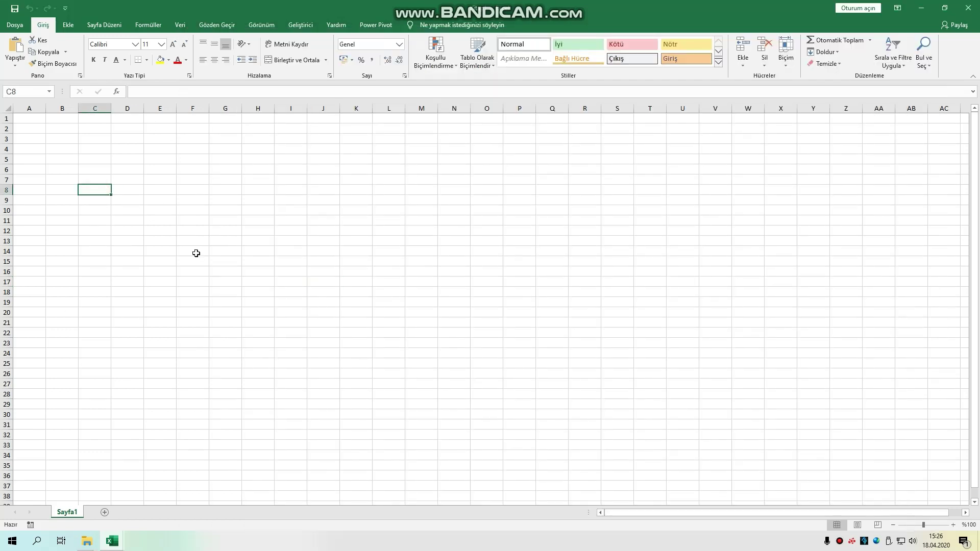
pyautogui.write('=')
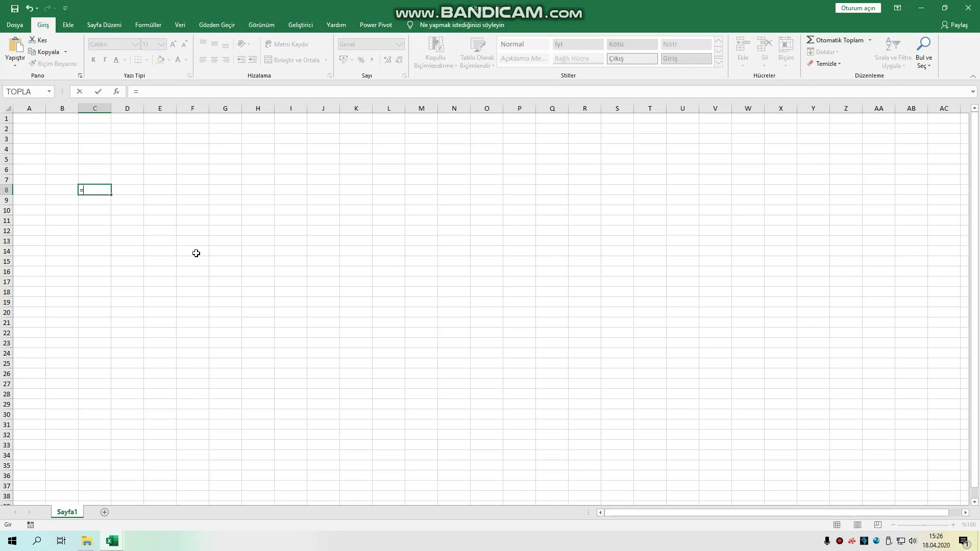
pyautogui.write('top')
pyautogui.press('Down')
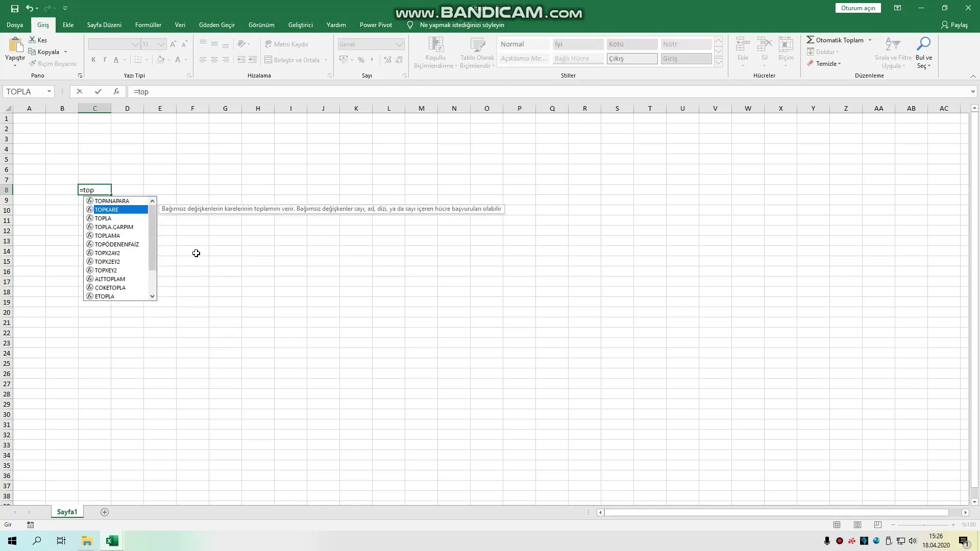
pyautogui.press('Tab')
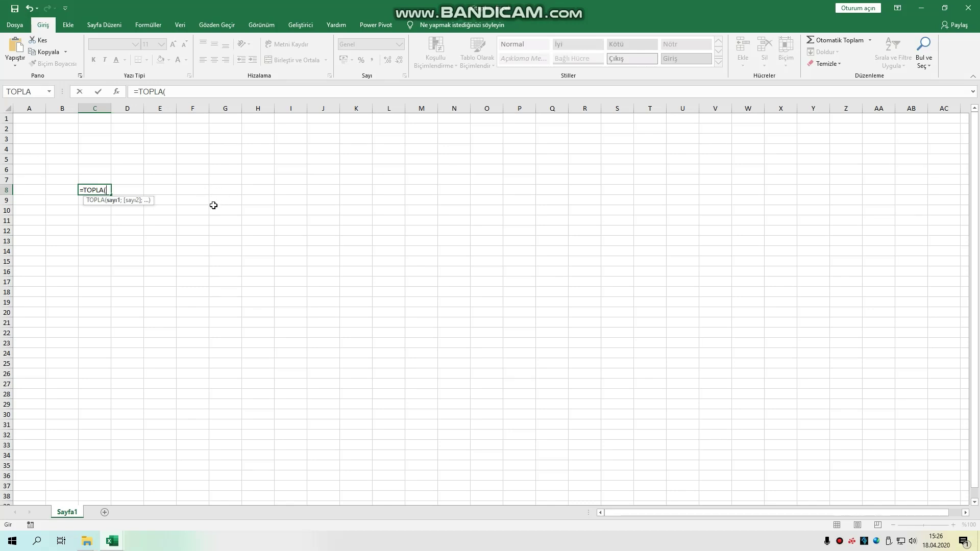
pyautogui.write('10;11')
pyautogui.write(';12')
pyautogui.press('Return')
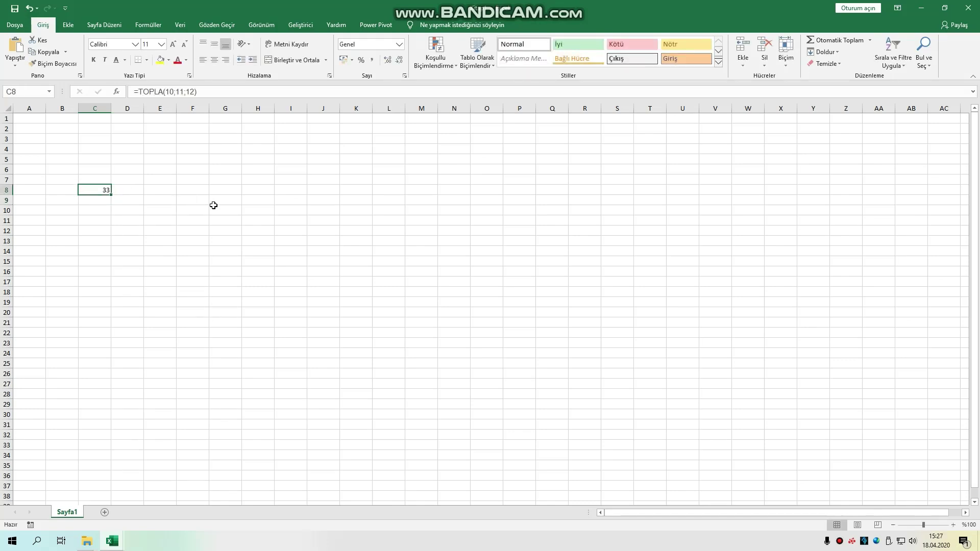
pyautogui.press('Right')
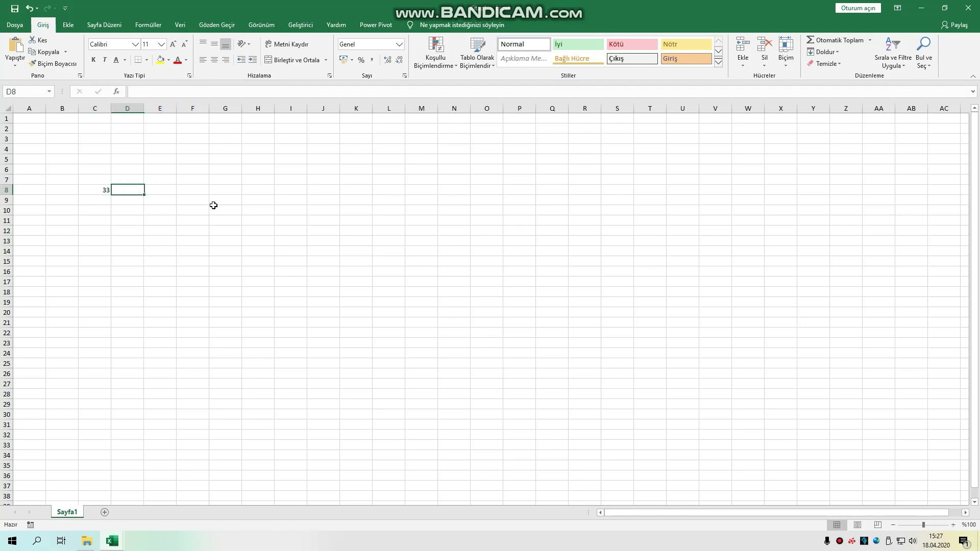
# Step: Enter =ozeltopla(10;11;12) in D8, which returns 33
pyautogui.press('Left')
pyautogui.press('Right')
pyautogui.write('=or')
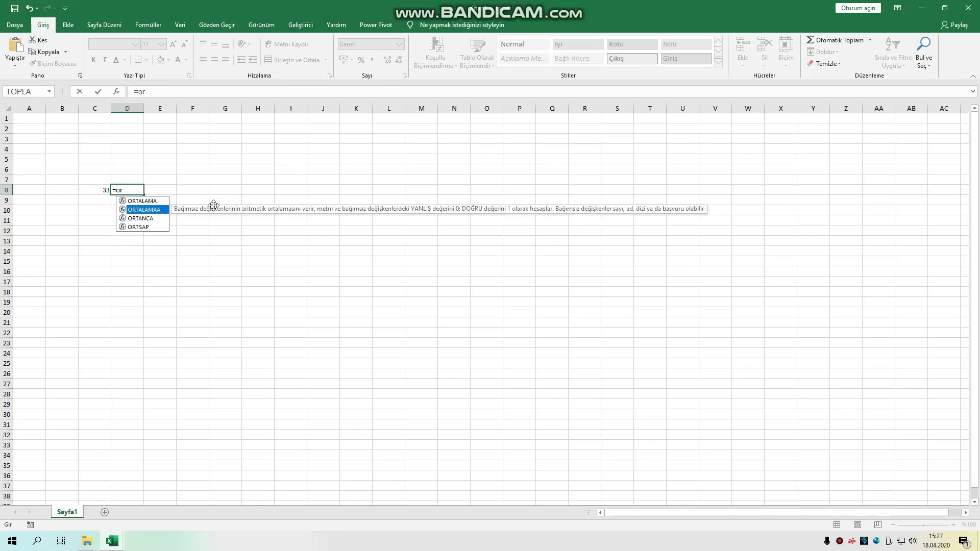
pyautogui.press('BackSpace')
pyautogui.press('BackSpace')
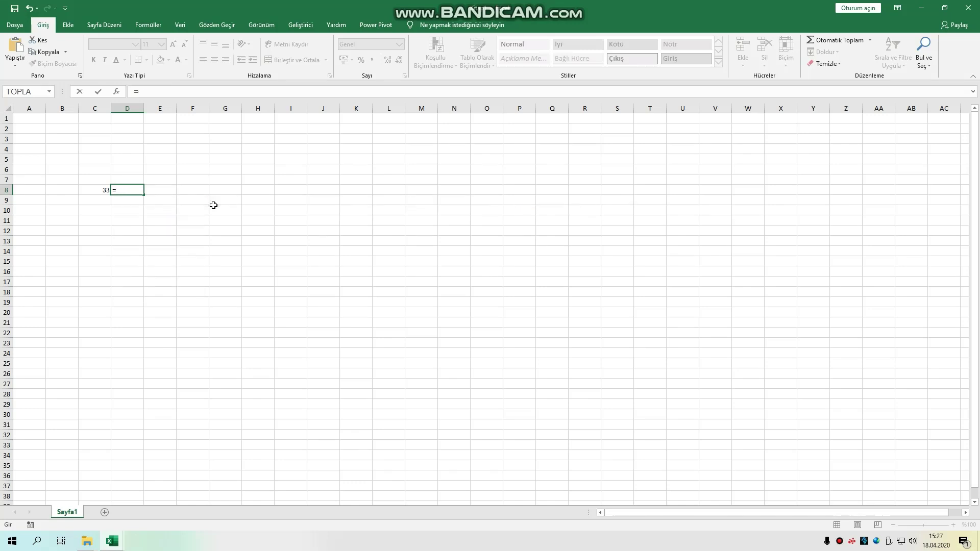
pyautogui.write('oze')
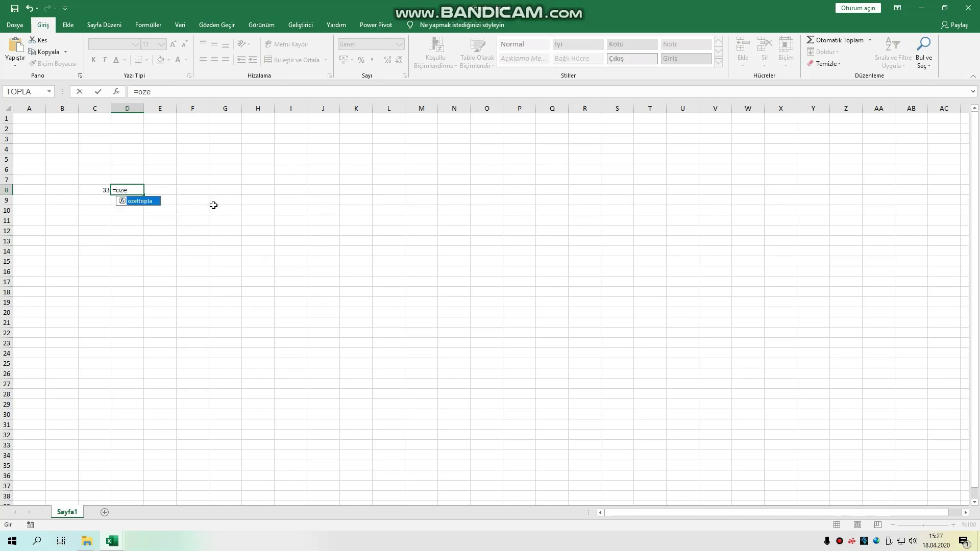
pyautogui.press('Tab')
pyautogui.write('10')
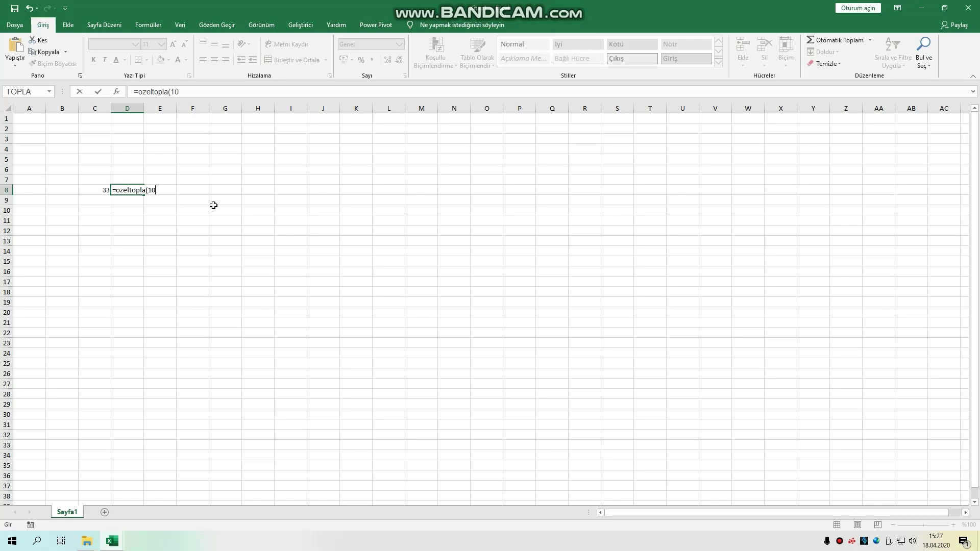
pyautogui.write(';11;12')
pyautogui.press('Return')
pyautogui.press('Up')
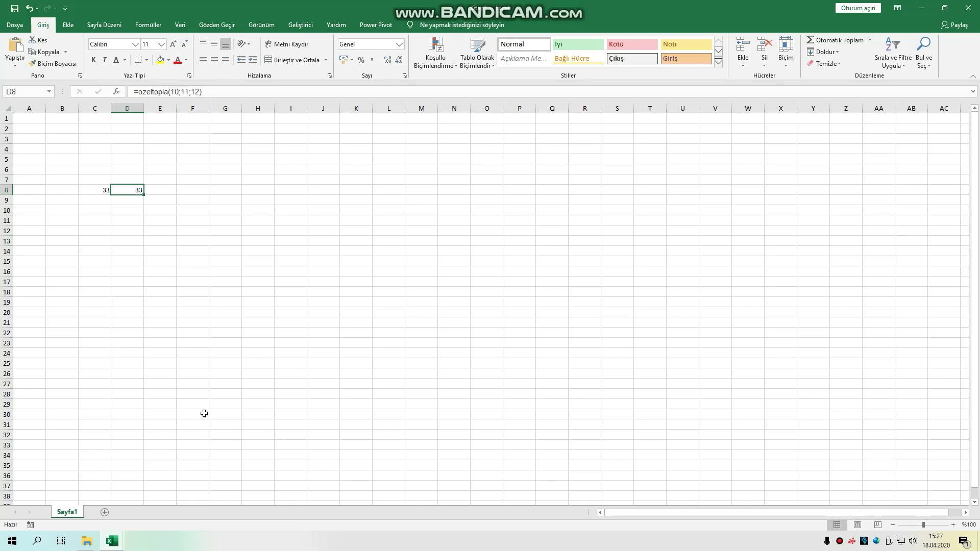
# Step: Start a TOPLA formula in C10, then cancel it
pyautogui.click(98, 187)
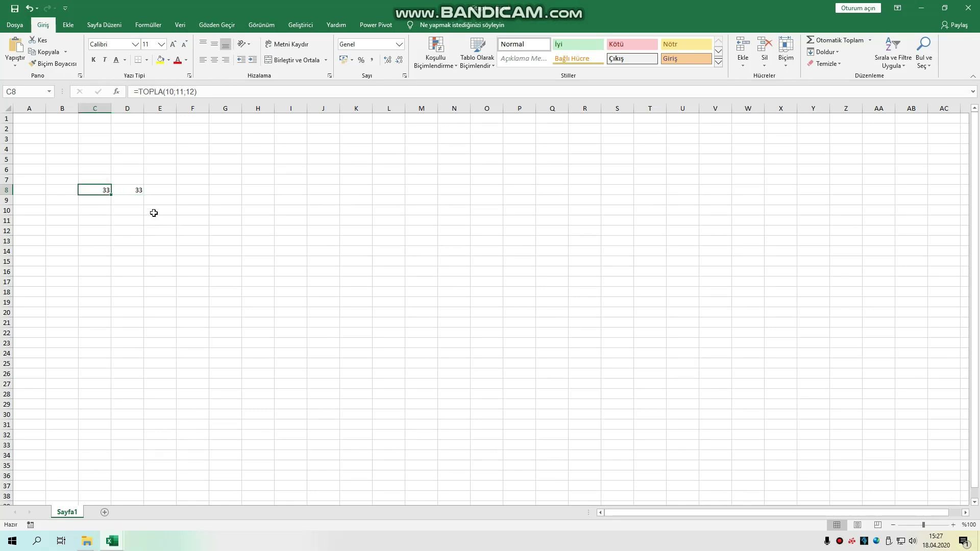
pyautogui.click(103, 210)
pyautogui.write('=')
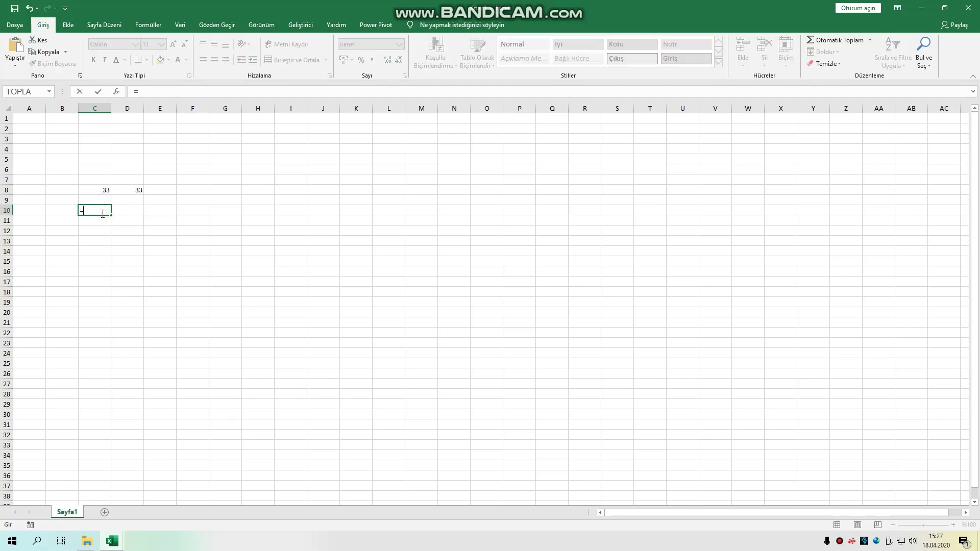
pyautogui.write('top')
pyautogui.press('Down')
pyautogui.press('Down')
pyautogui.press('Tab')
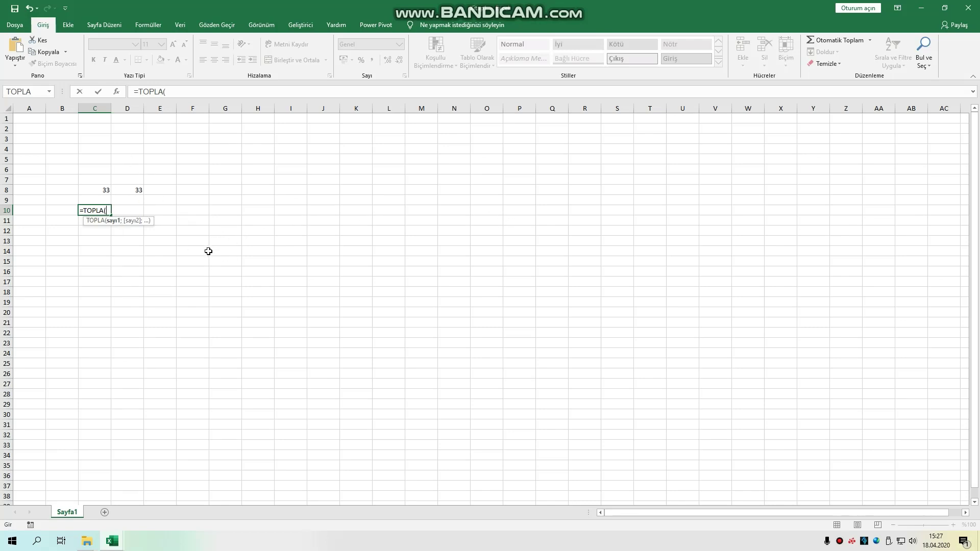
pyautogui.press('Escape')
# Step: Change C8 to =TOPLA(10;11) so it shows 21, then switch to the VBA editor
pyautogui.click(94, 190)
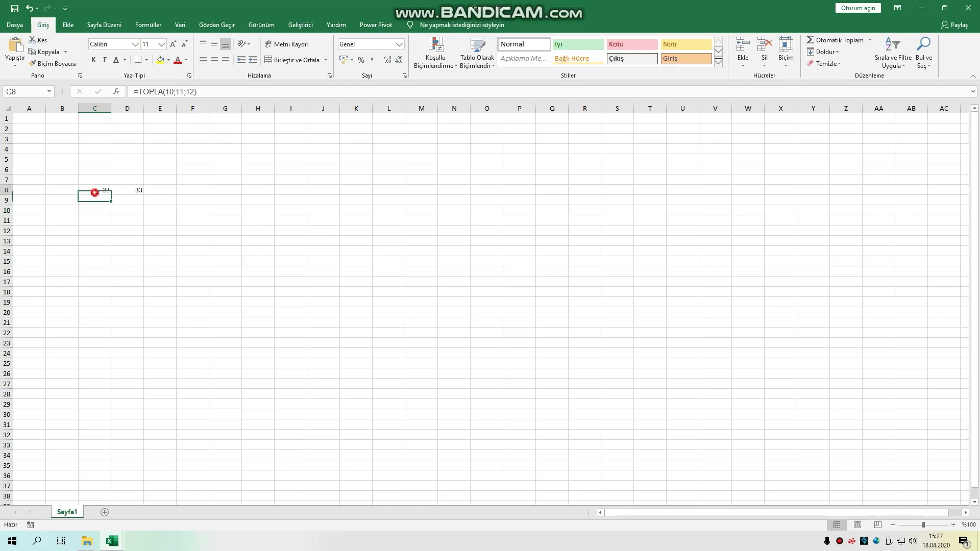
pyautogui.click(192, 91)
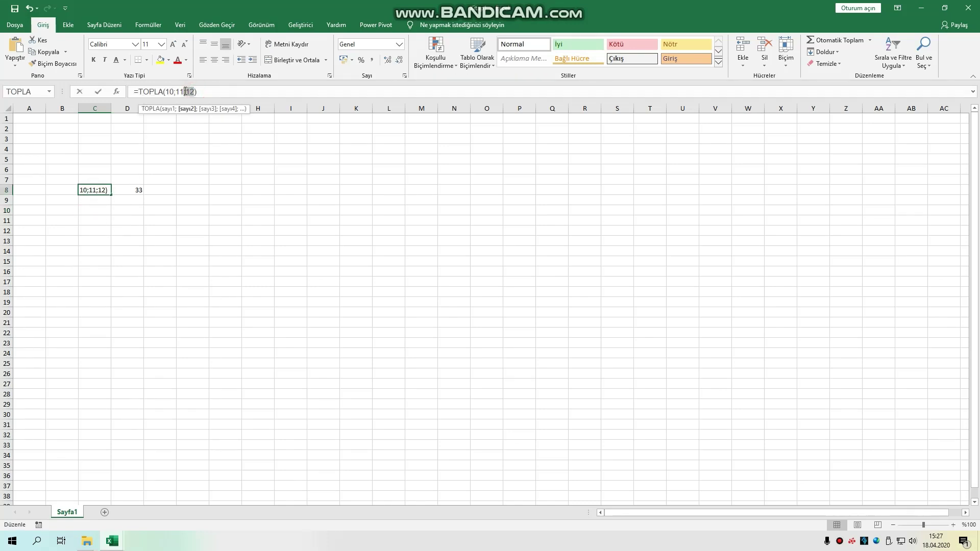
pyautogui.press('BackSpace')
pyautogui.press('BackSpace')
pyautogui.press('BackSpace')
pyautogui.press('Return')
pyautogui.press('Up')
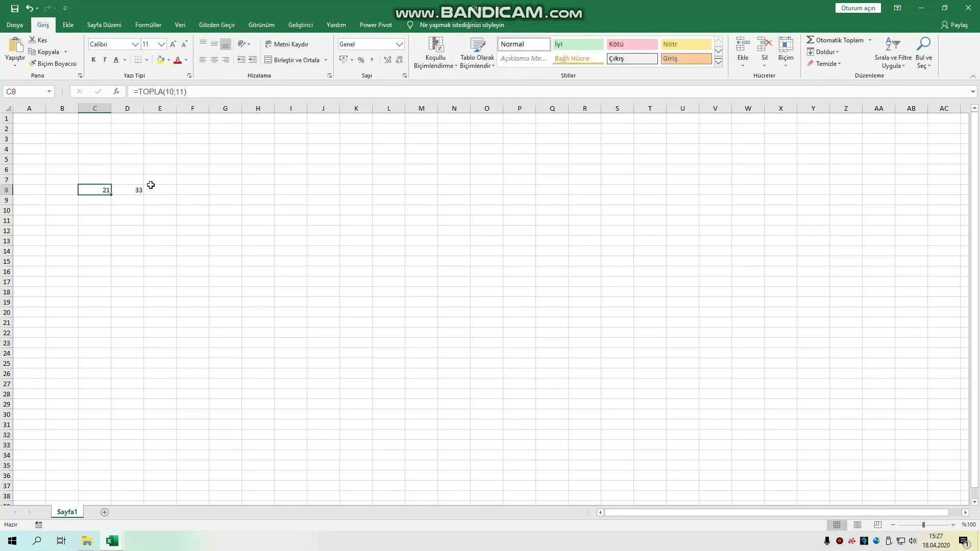
pyautogui.click(137, 192)
pyautogui.moveTo(112, 541)
pyautogui.click(175, 498)
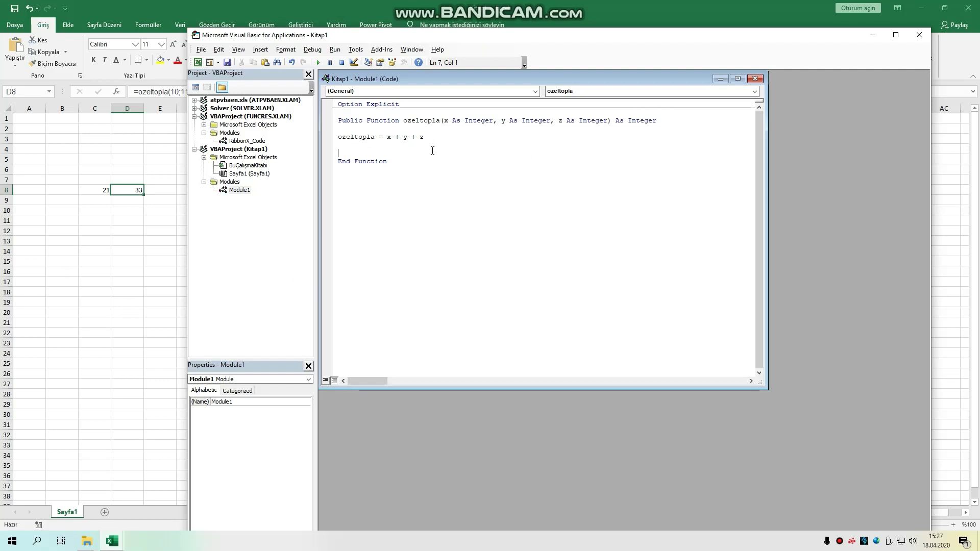
# Step: Change D8 to =ozeltopla(10;11), which returns #DEĞER!
pyautogui.click(139, 284)
pyautogui.click(135, 190)
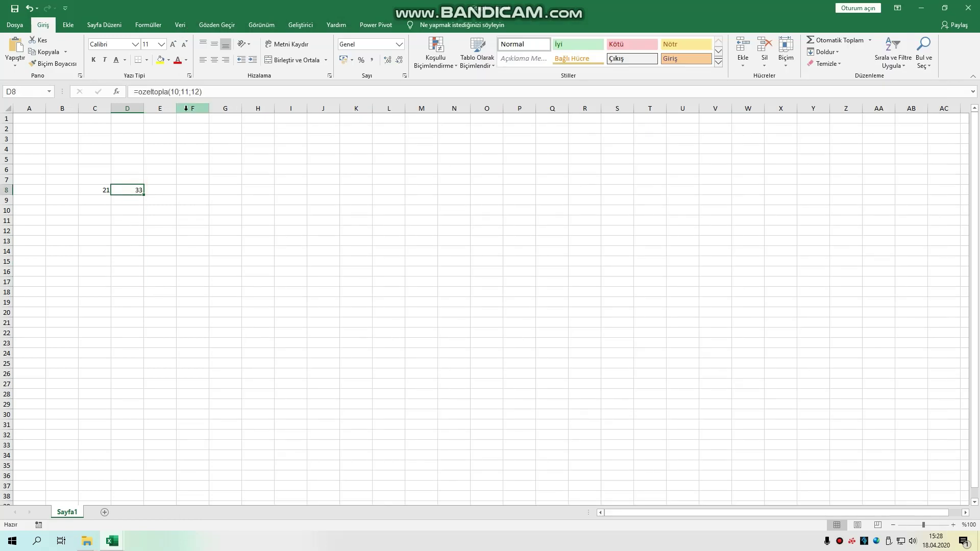
pyautogui.click(201, 91)
pyautogui.press('BackSpace')
pyautogui.press('BackSpace')
pyautogui.press('BackSpace')
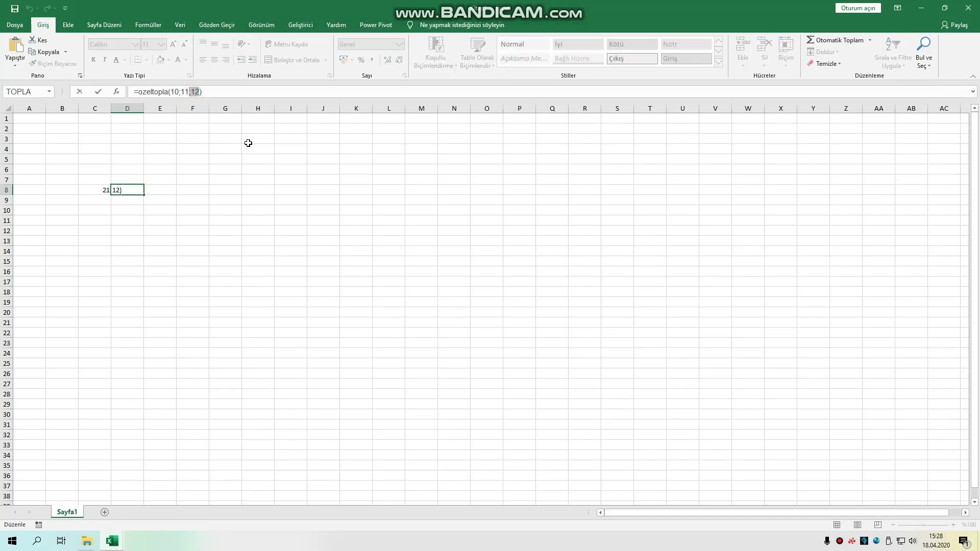
pyautogui.press('Return')
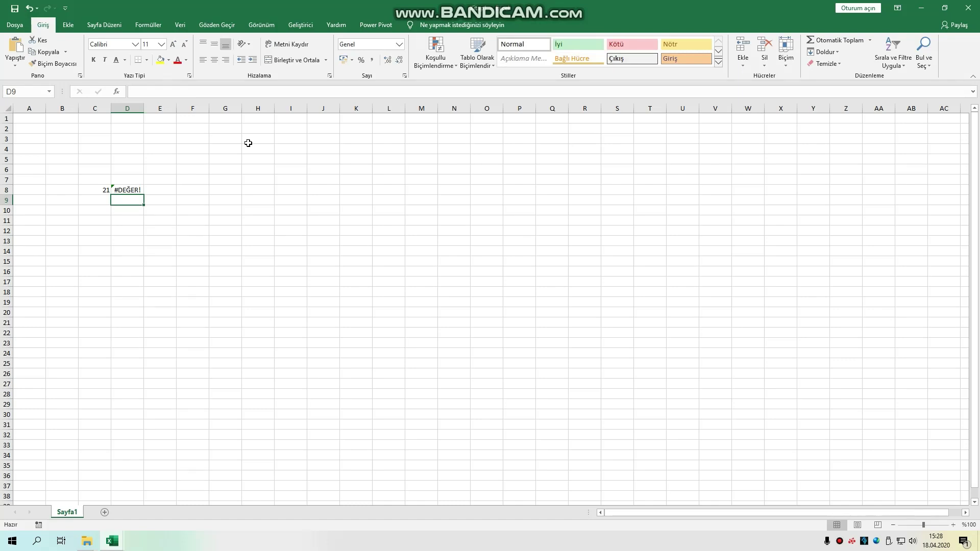
pyautogui.press('Up')
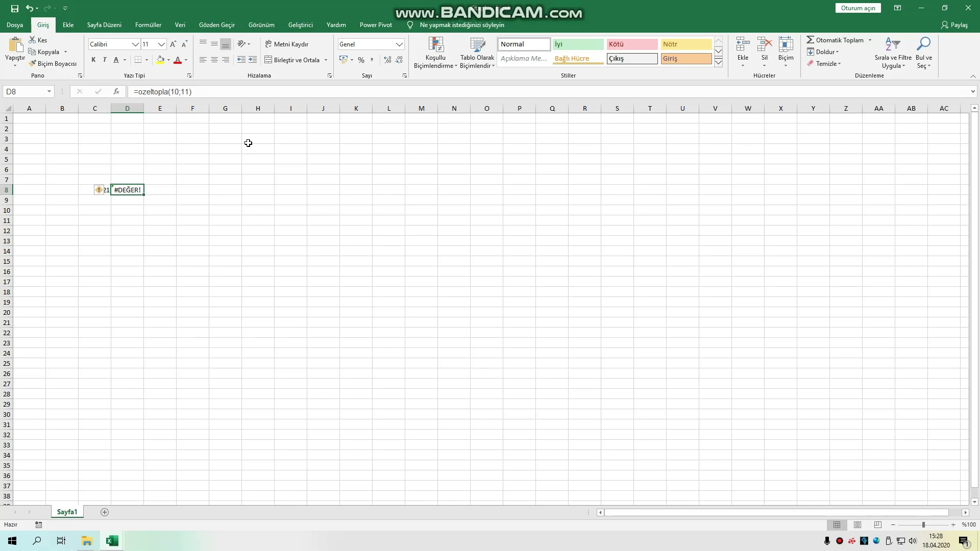
# Step: Restore C8 to =TOPLA(10;11;12) showing 33 and compare it with D8's error
pyautogui.press('Left')
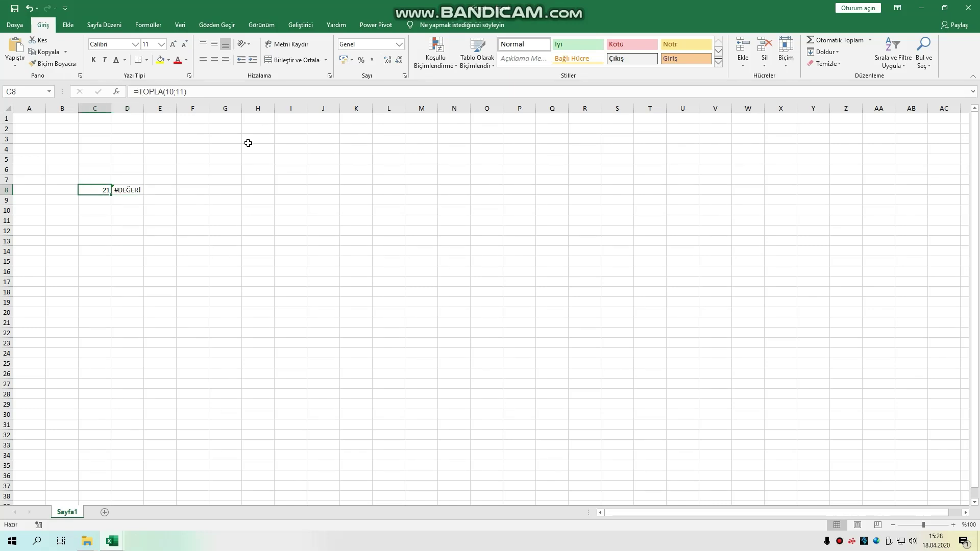
pyautogui.click(184, 92)
pyautogui.write(';')
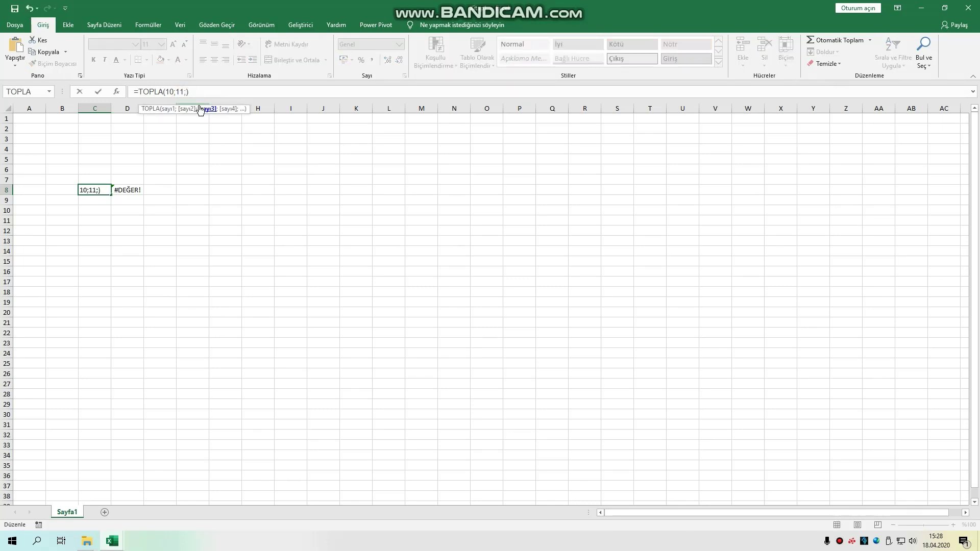
pyautogui.write('12')
pyautogui.press('Return')
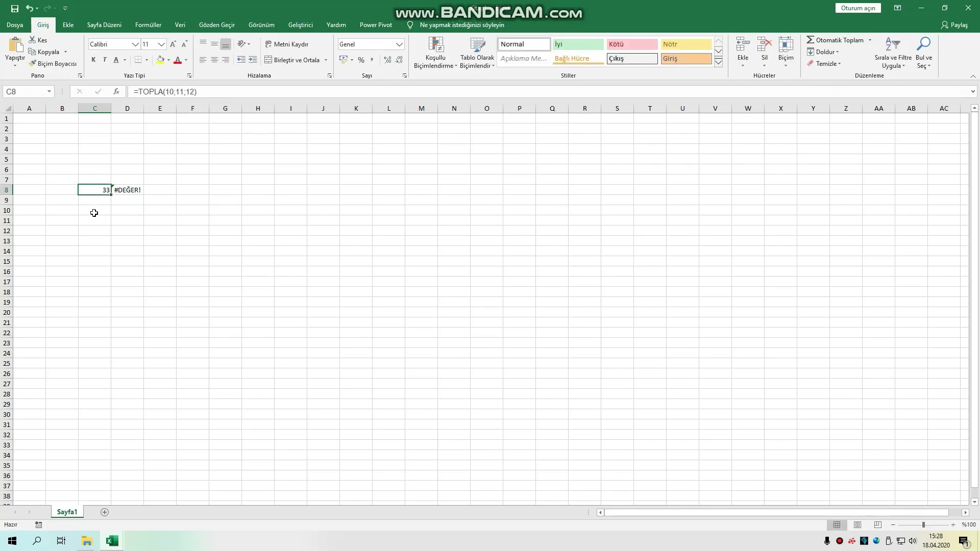
pyautogui.click(135, 228)
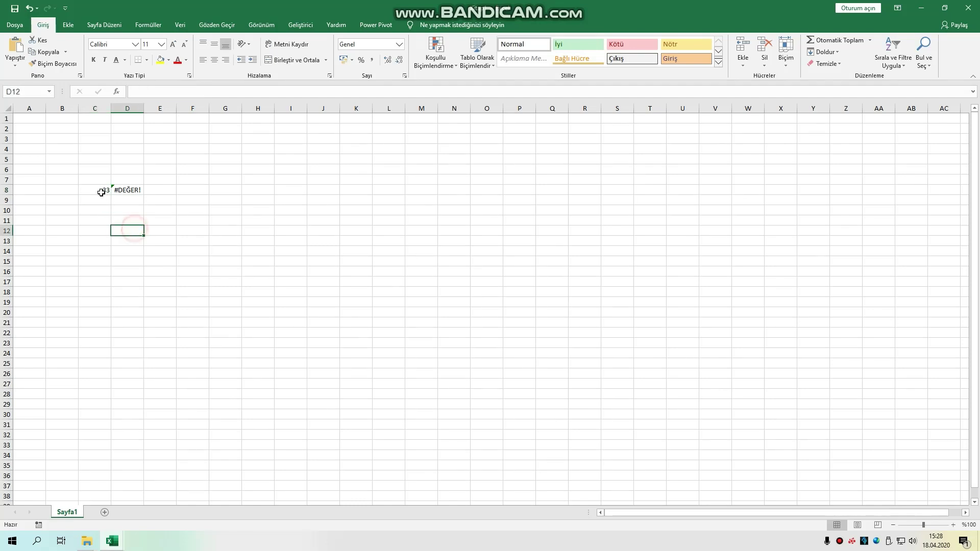
pyautogui.click(101, 191)
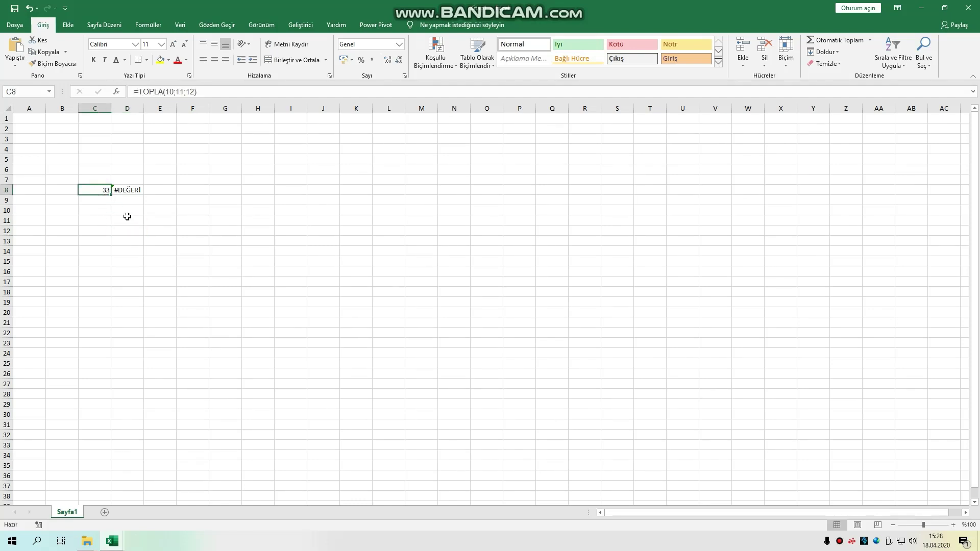
pyautogui.click(134, 193)
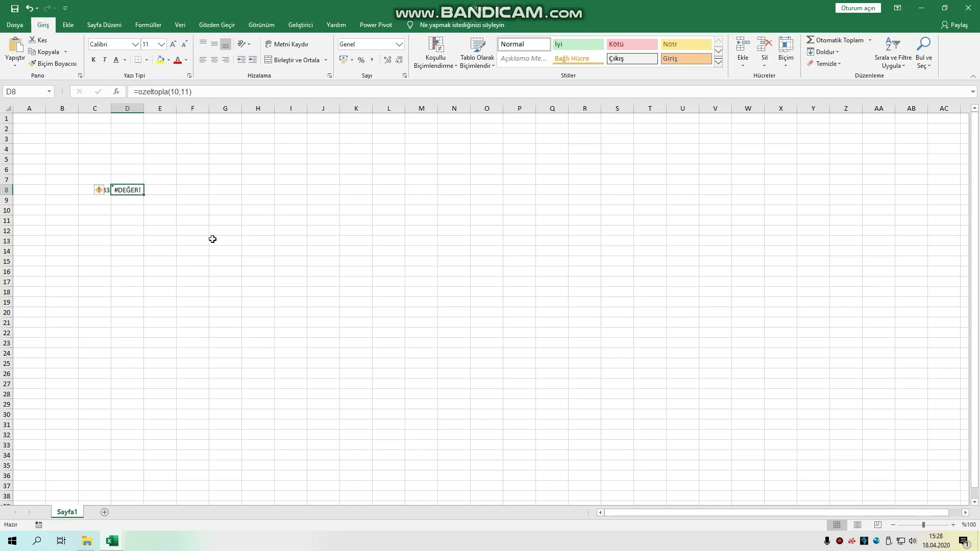
# Step: Reselect D8's two-argument formula and switch to the VBA editor
pyautogui.click(105, 223)
pyautogui.click(95, 192)
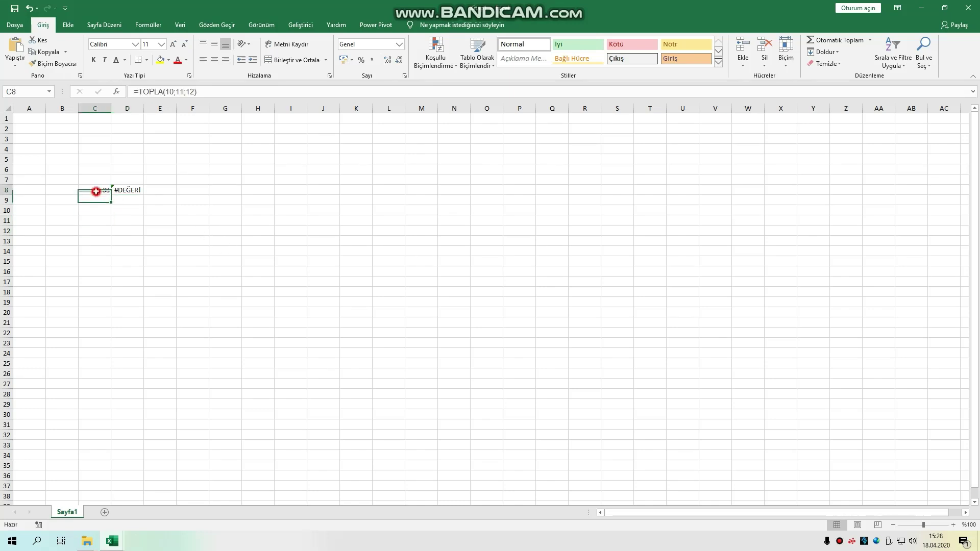
pyautogui.click(228, 270)
pyautogui.click(134, 192)
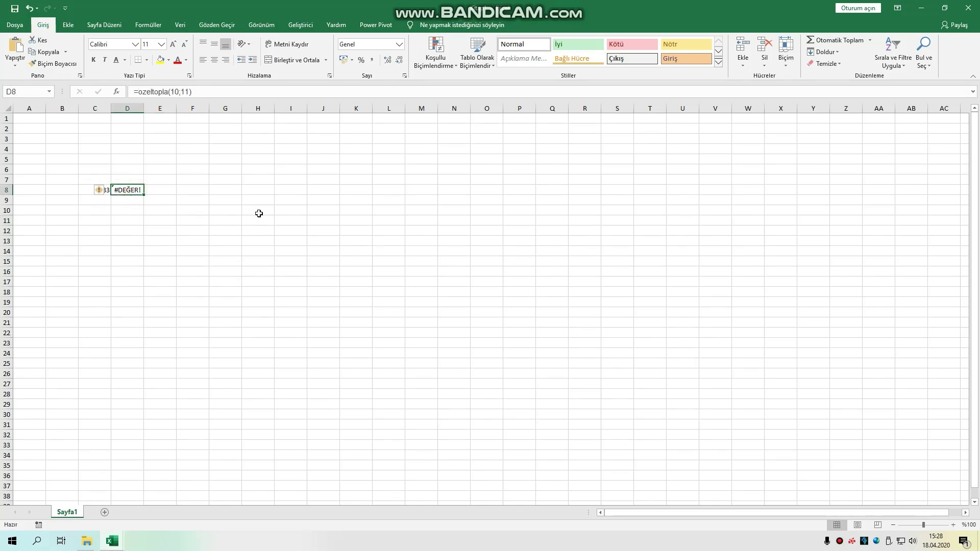
pyautogui.click(121, 540)
pyautogui.click(164, 492)
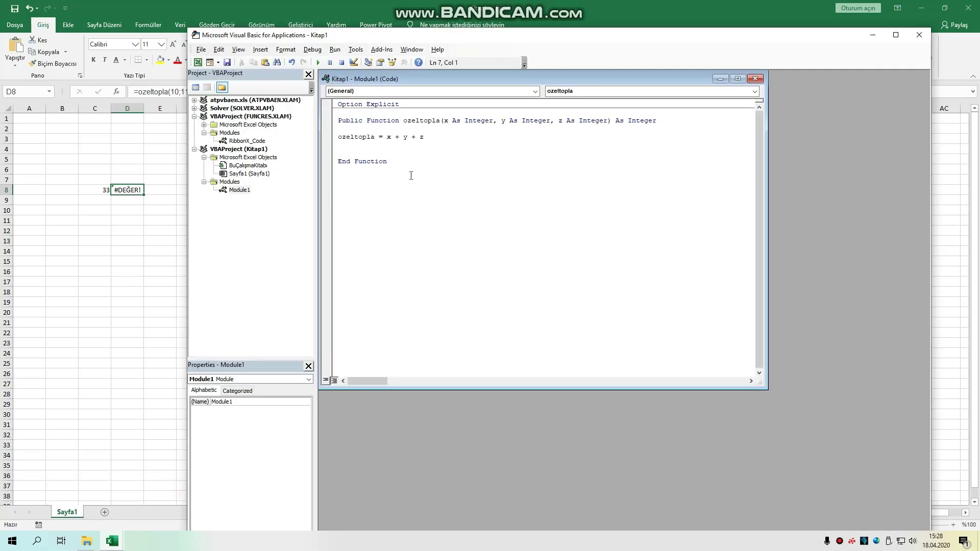
# Step: Highlight the x, y and z parameters in the ozeltopla declaration, then reselect D8 in Excel
pyautogui.click(372, 178)
pyautogui.moveTo(444, 120); pyautogui.dragTo(553, 121)
pyautogui.click(512, 146)
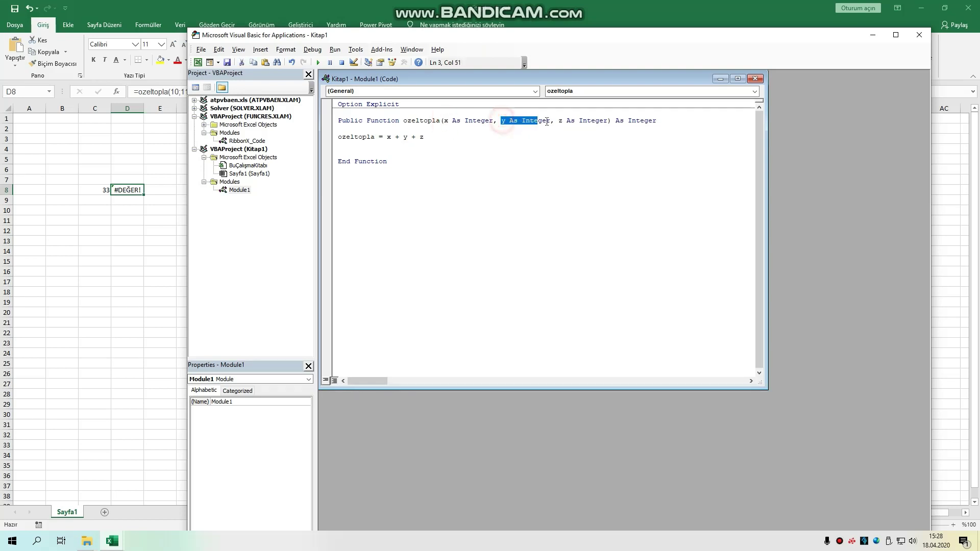
pyautogui.click(550, 145)
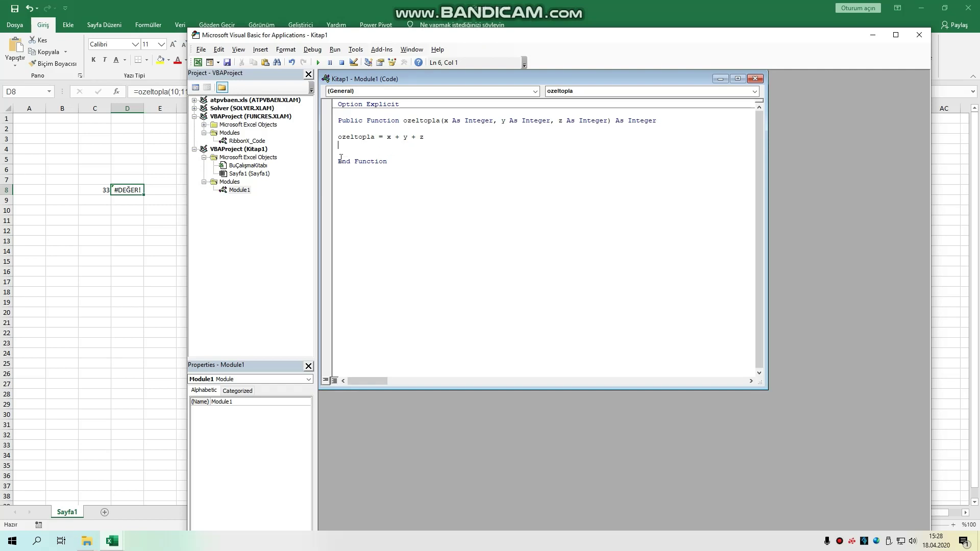
pyautogui.click(151, 199)
pyautogui.click(134, 190)
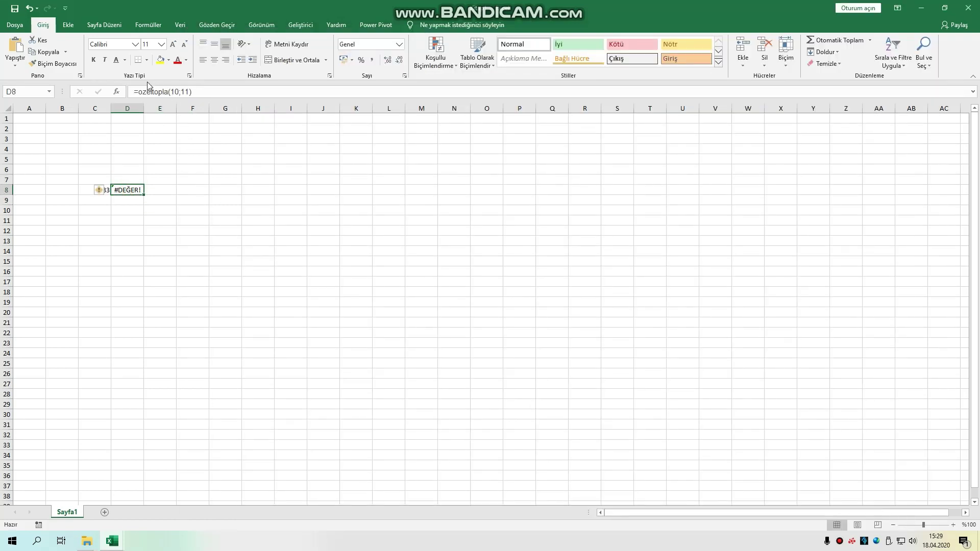
# Step: Add 12 as the third argument so D8 reads =ozeltopla(10;11;12), then return to the VBA editor
pyautogui.click(188, 91)
pyautogui.click(189, 91)
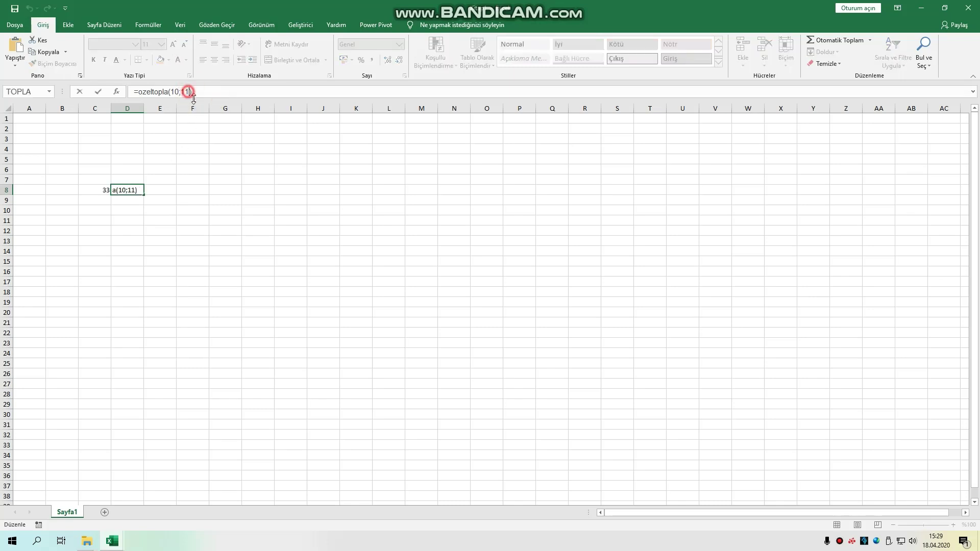
pyautogui.write(';10')
pyautogui.write('-')
pyautogui.press('BackSpace')
pyautogui.write('2')
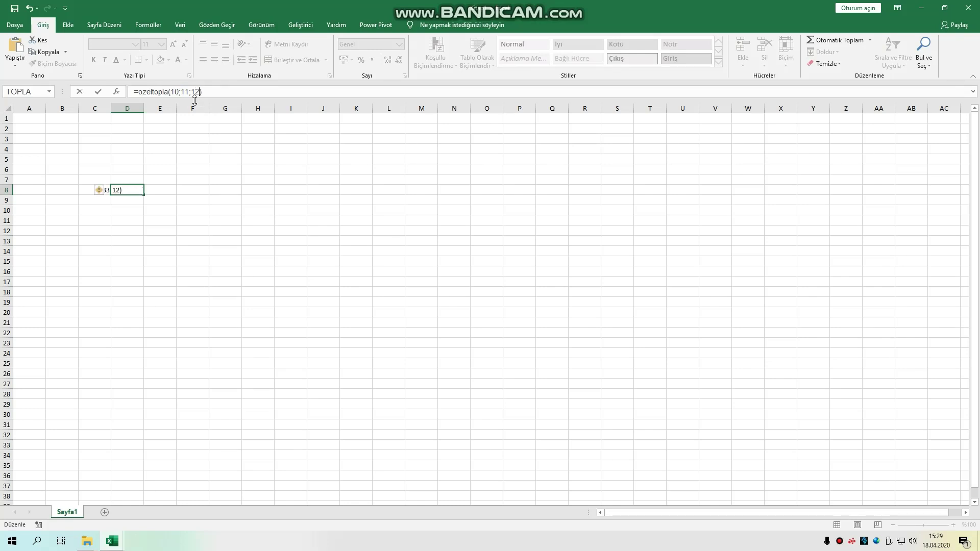
pyautogui.hotkey('ctrl', 'Return')
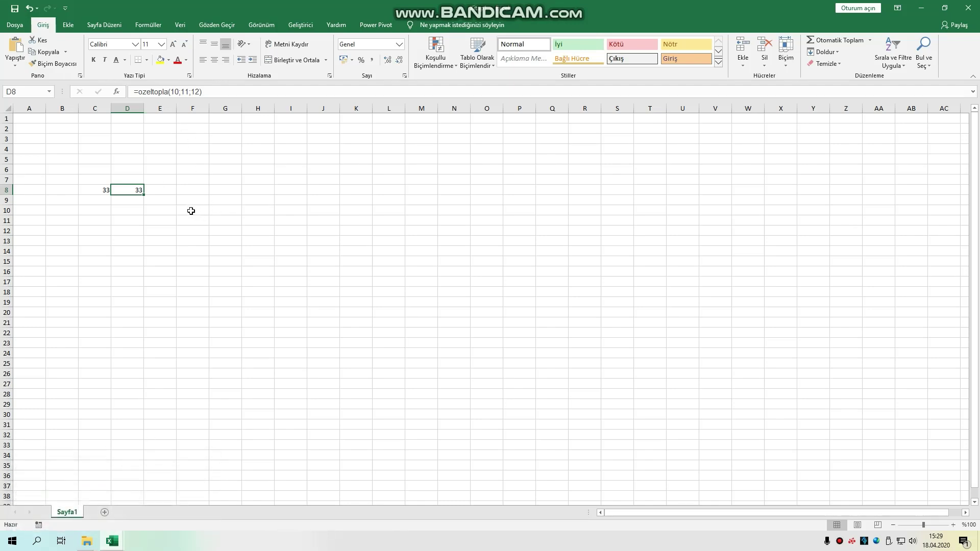
pyautogui.moveTo(112, 541)
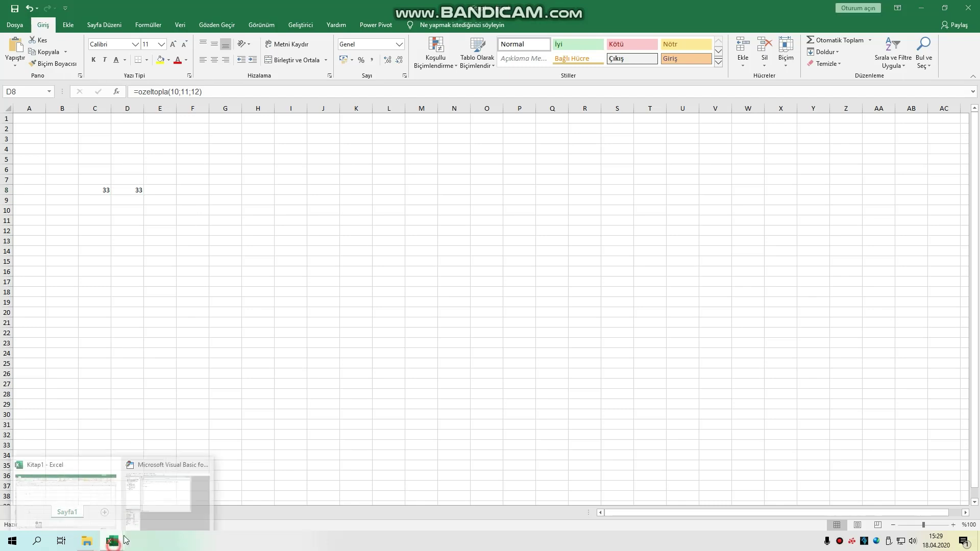
pyautogui.click(173, 483)
# Step: Insert Optional before z in the ozeltopla declaration, then reselect D8 in Excel
pyautogui.click(557, 122)
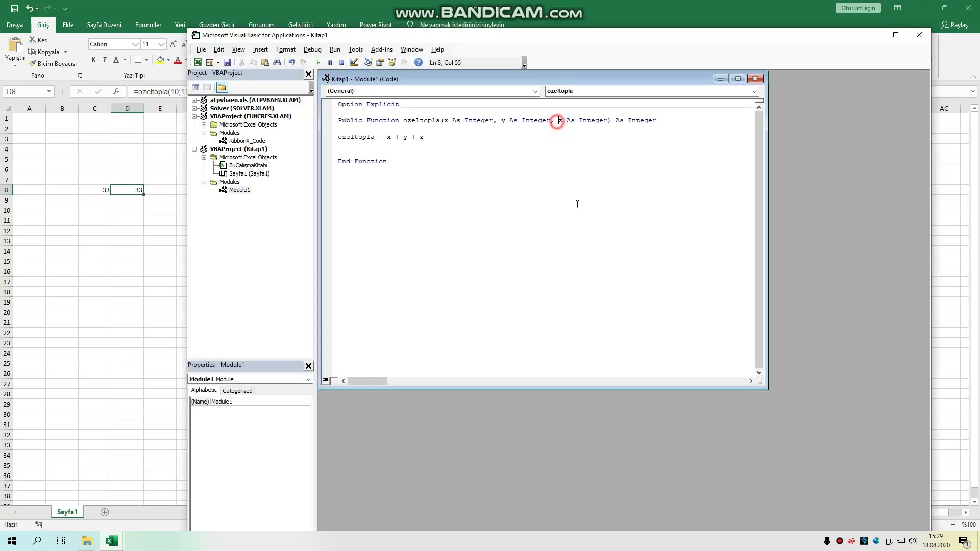
pyautogui.click(576, 221)
pyautogui.click(462, 159)
pyautogui.click(559, 121)
pyautogui.write('cp')
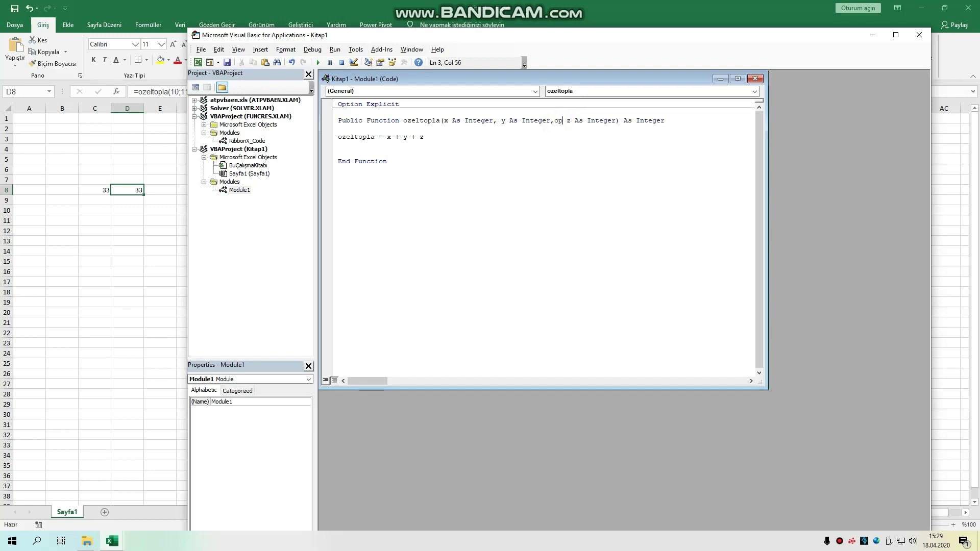
pyautogui.write('tional')
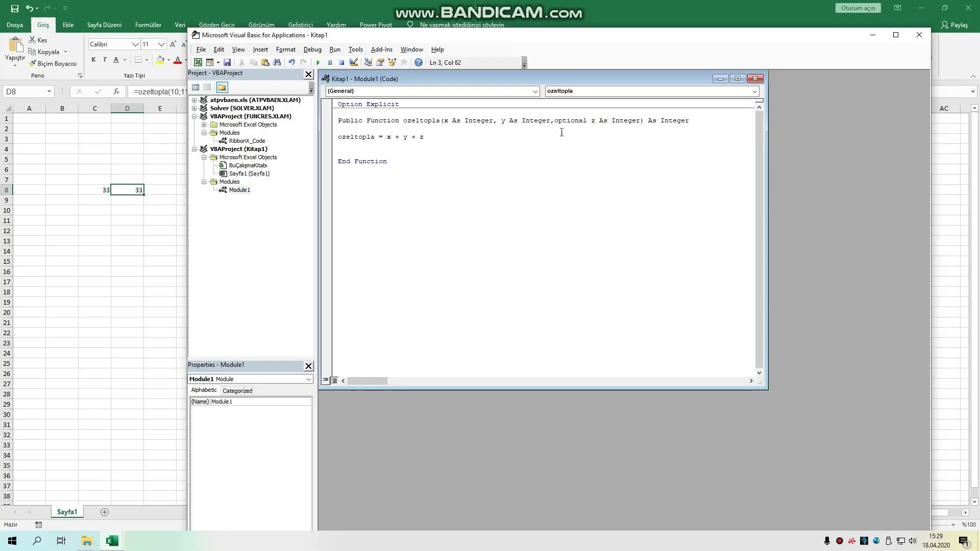
pyautogui.click(586, 159)
pyautogui.click(148, 219)
pyautogui.click(135, 191)
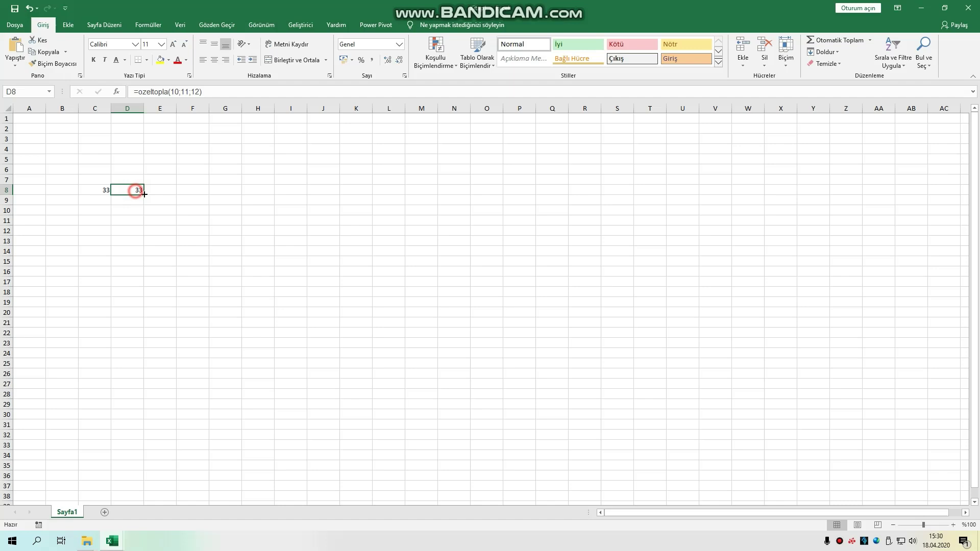
# Step: Delete the 12 argument so D8's ozeltopla call returns 21, then return to the code
pyautogui.doubleClick(196, 91)
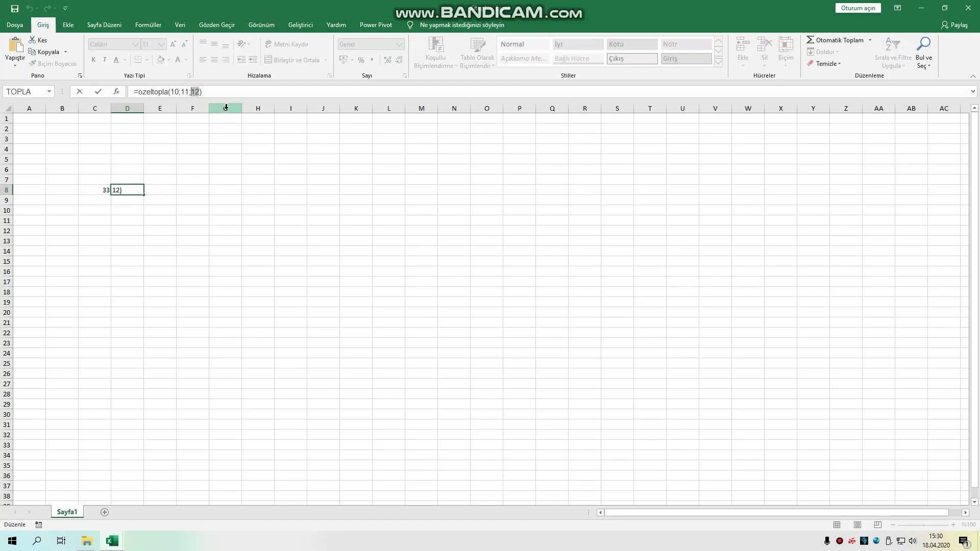
pyautogui.press('Return')
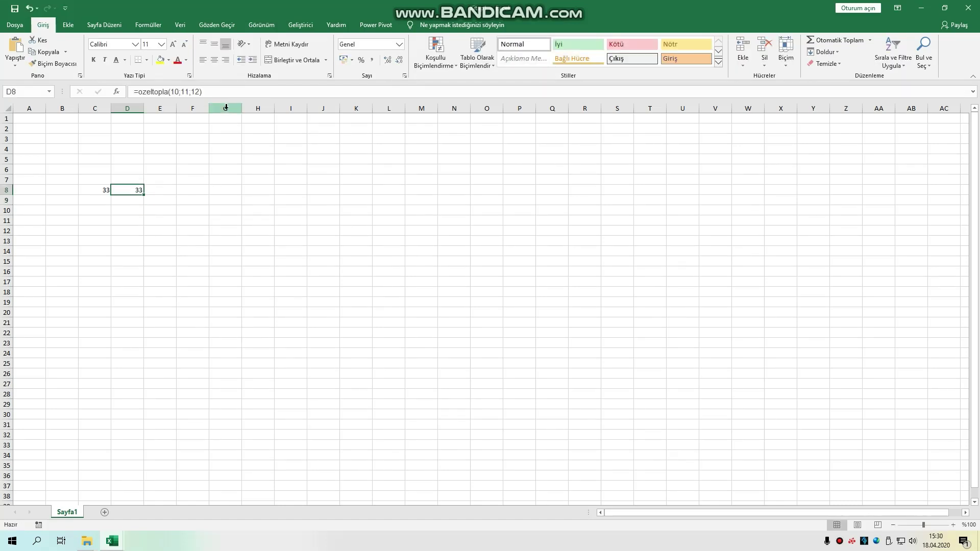
pyautogui.doubleClick(196, 92)
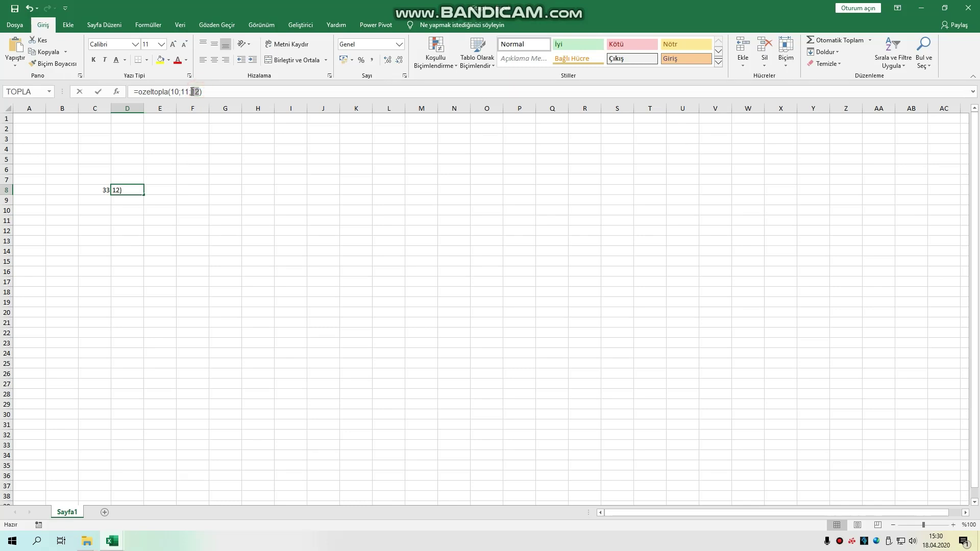
pyautogui.press('Delete')
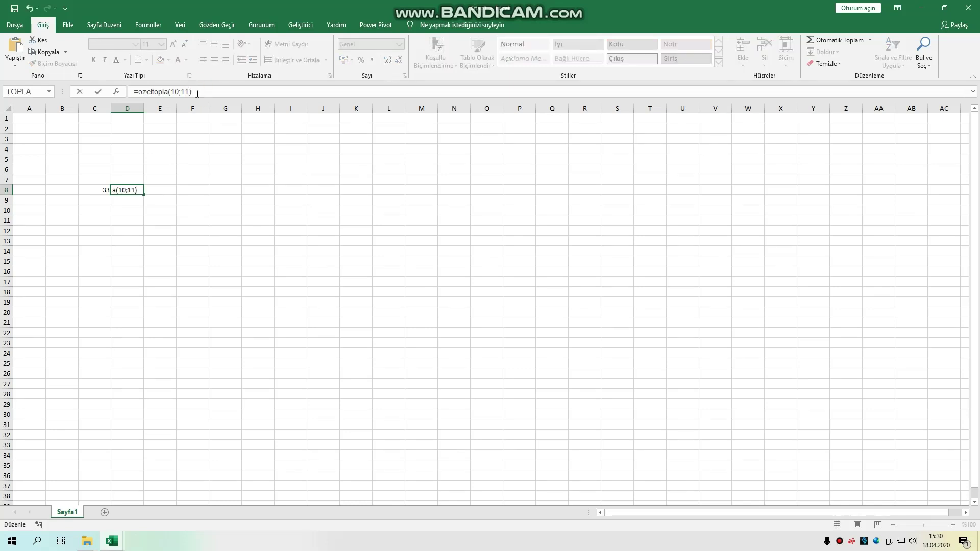
pyautogui.press('Return')
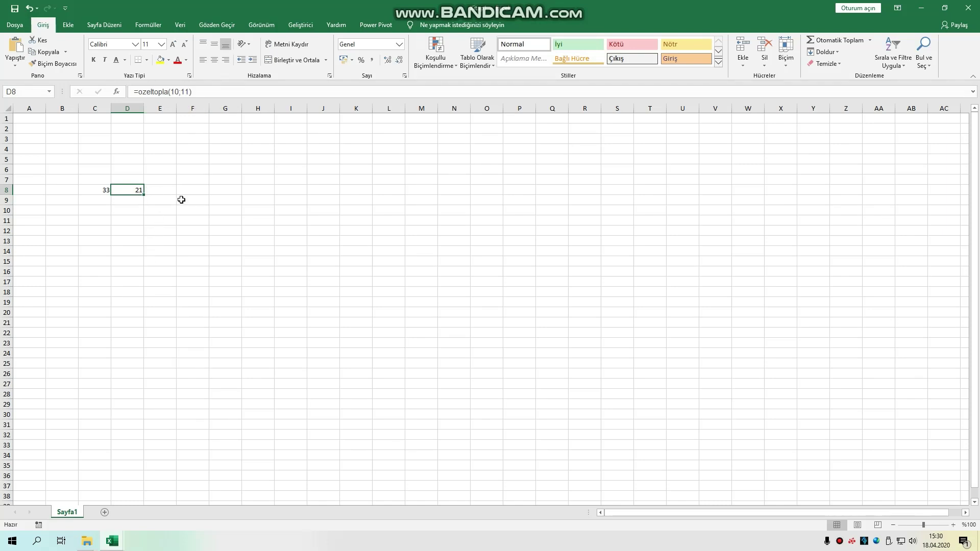
pyautogui.moveTo(112, 541)
pyautogui.click(150, 510)
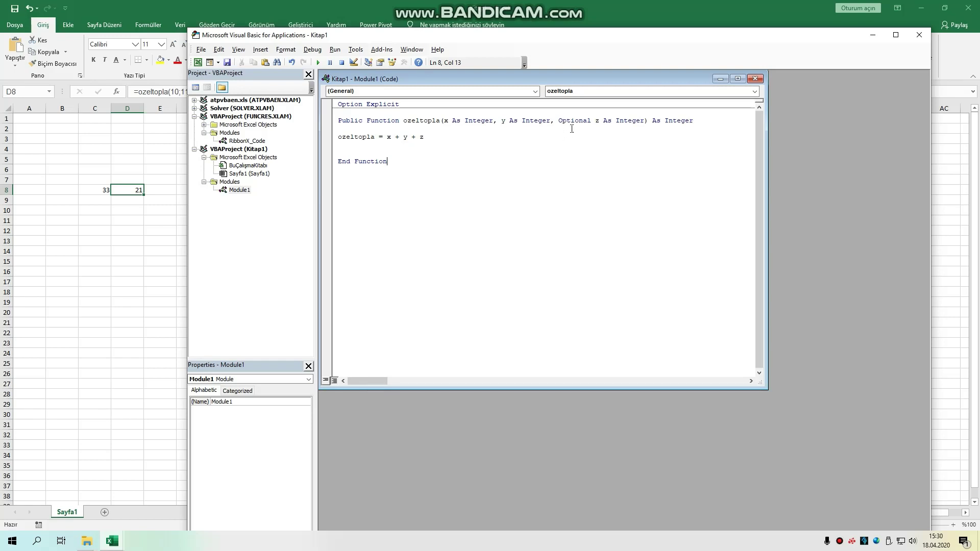
# Step: Give the Optional z argument a default value of 0 in ozeltopla's declaration
pyautogui.click(645, 121)
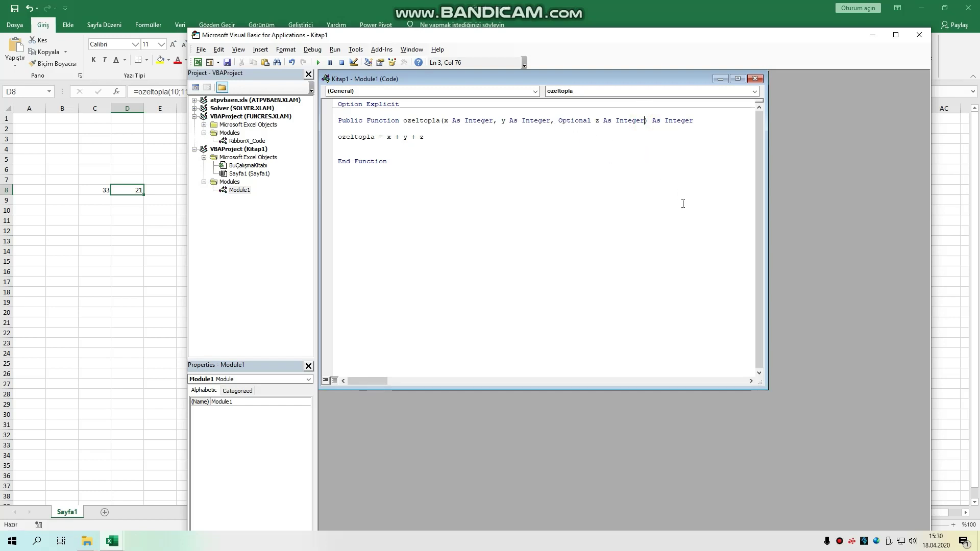
pyautogui.write('=0')
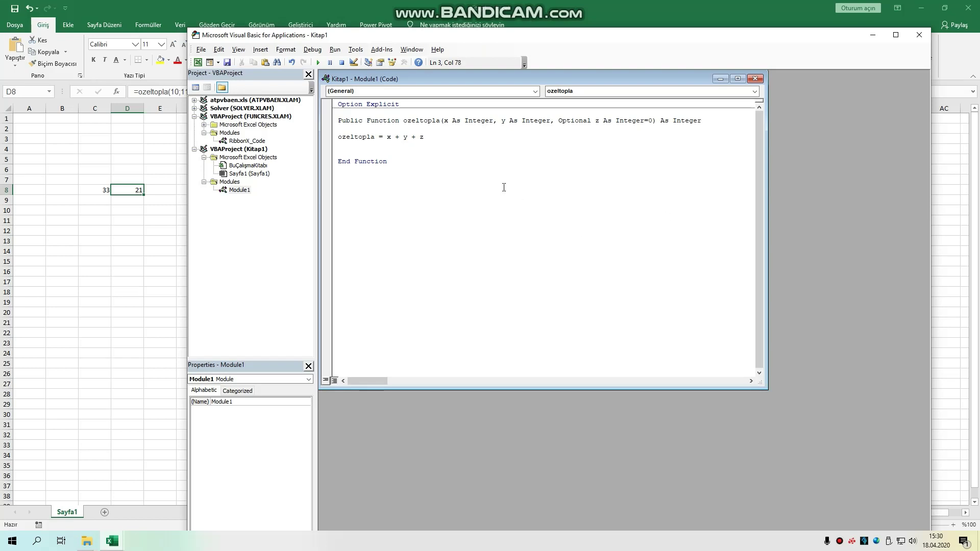
pyautogui.click(456, 169)
pyautogui.click(142, 188)
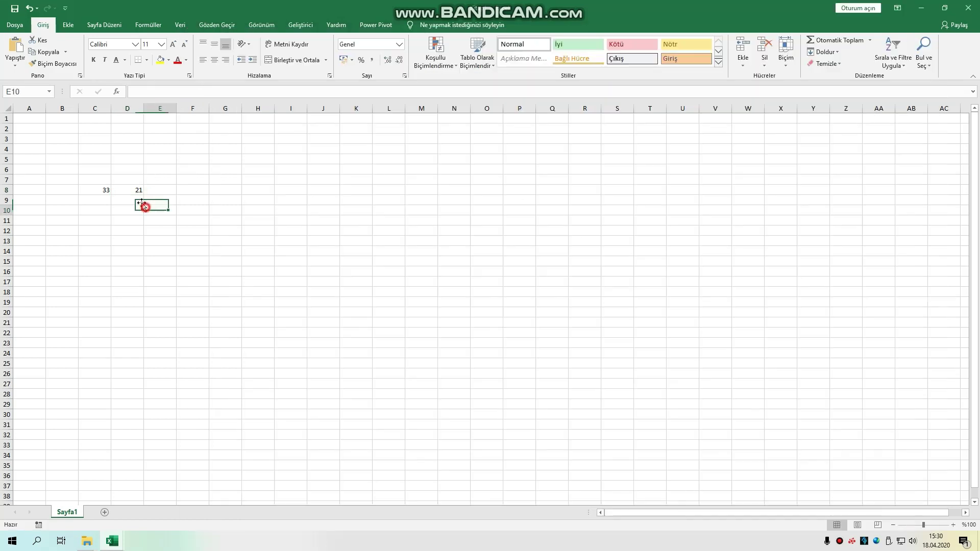
pyautogui.moveTo(112, 541)
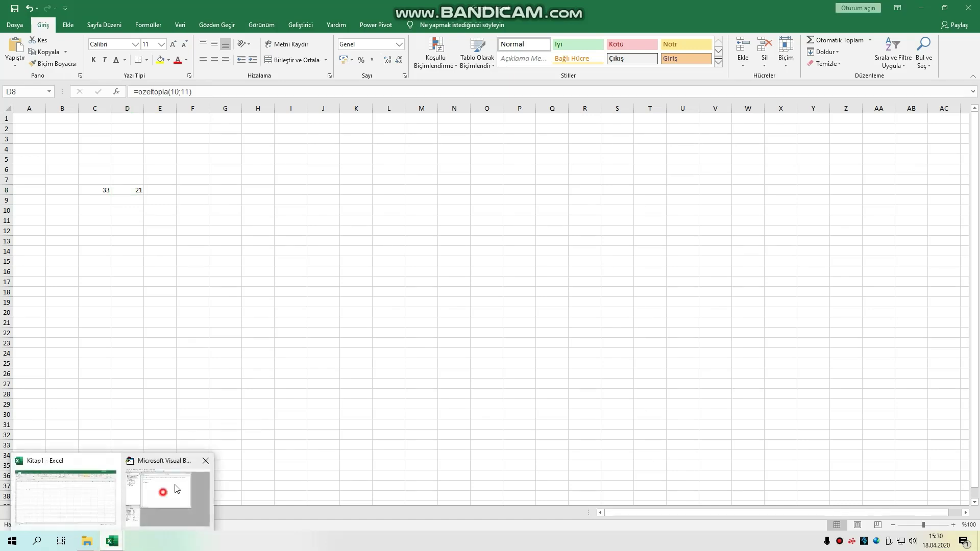
# Step: Change z's default value from 0 to 2 and return to the worksheet
pyautogui.click(163, 490)
pyautogui.doubleClick(658, 120)
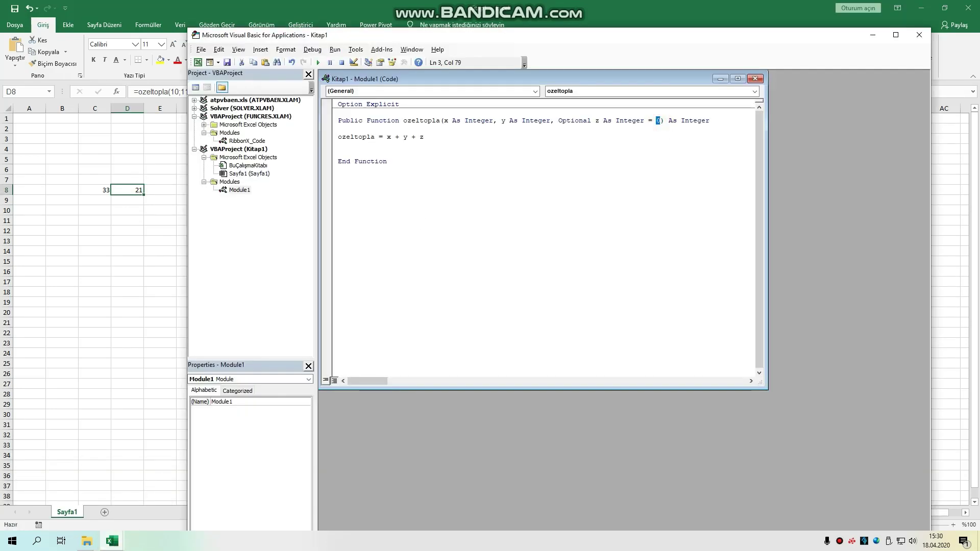
pyautogui.write('2')
pyautogui.click(425, 167)
pyautogui.moveTo(557, 120); pyautogui.dragTo(658, 121)
pyautogui.click(636, 153)
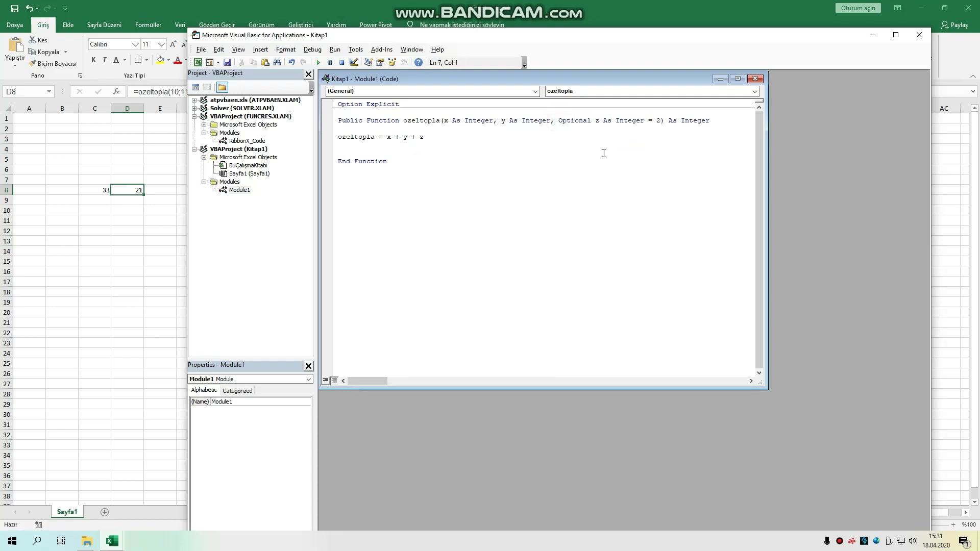
pyautogui.click(132, 193)
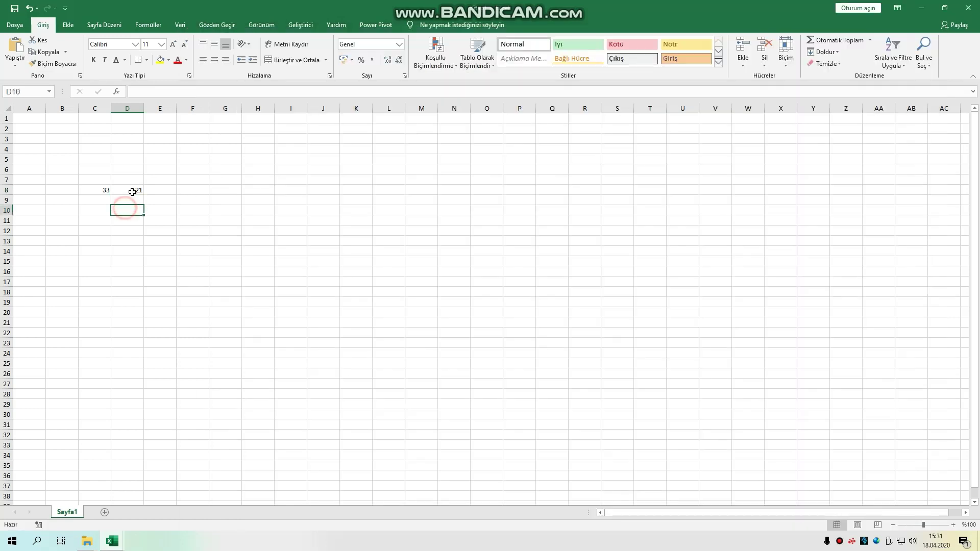
# Step: Recalculate D8 to show 23, then delete the '= 2' default from z
pyautogui.click(188, 91)
pyautogui.hotkey('ctrl', 'Return')
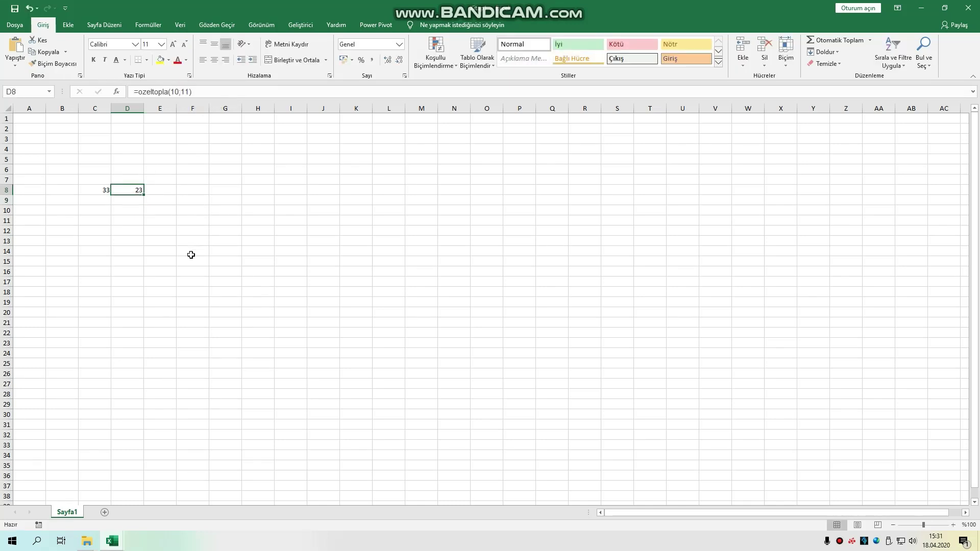
pyautogui.moveTo(112, 541)
pyautogui.click(170, 485)
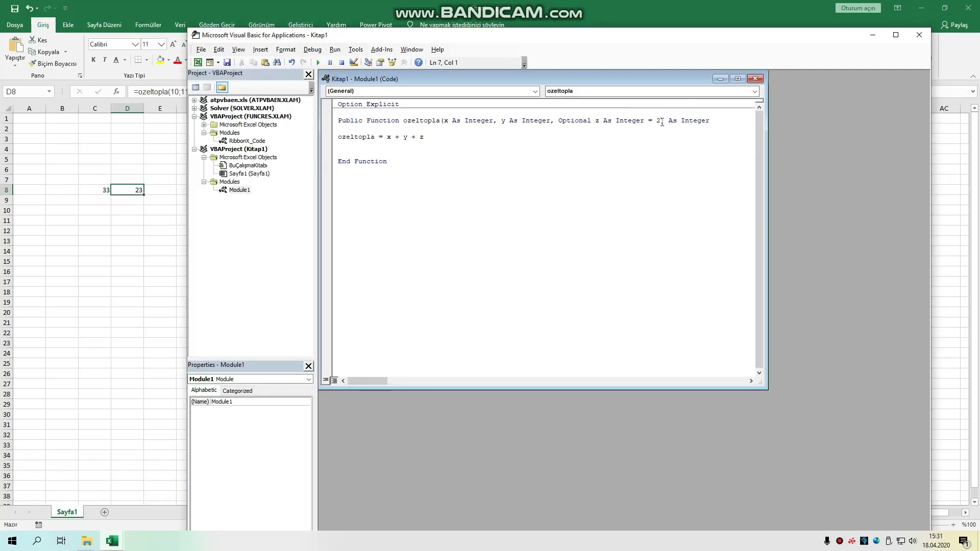
pyautogui.moveTo(661, 121); pyautogui.dragTo(647, 121)
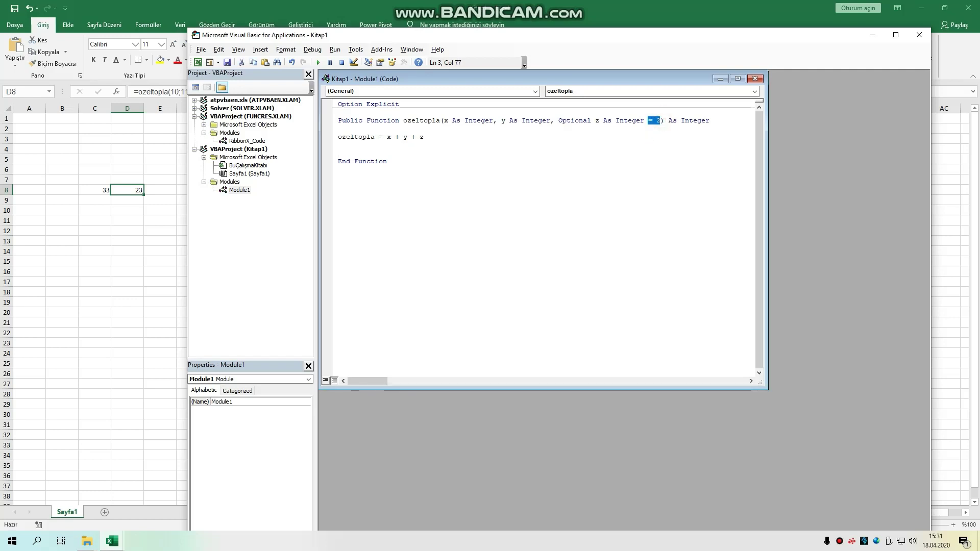
pyautogui.press('Delete')
pyautogui.click(470, 163)
pyautogui.click(102, 239)
# Step: Add a third argument 12 to D8's formula, giving 33
pyautogui.click(137, 189)
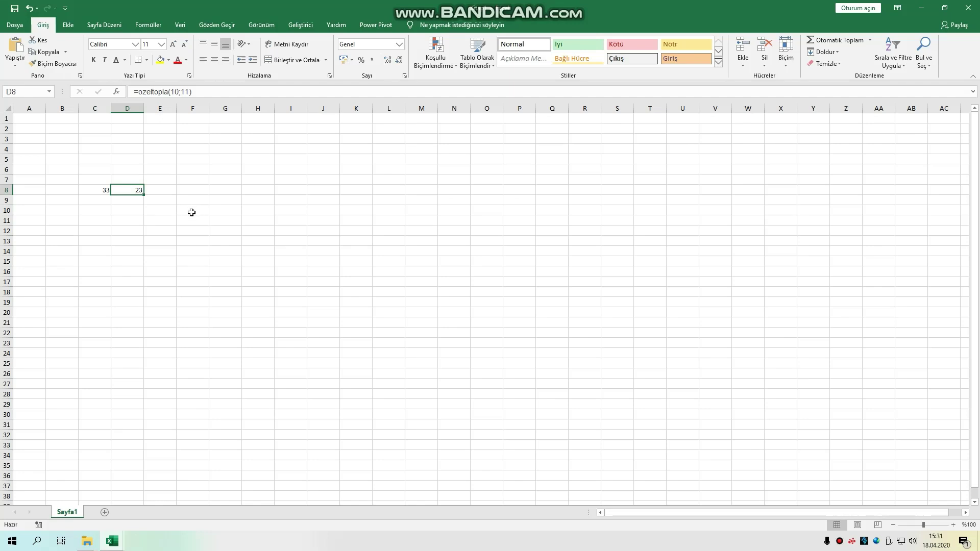
pyautogui.click(191, 94)
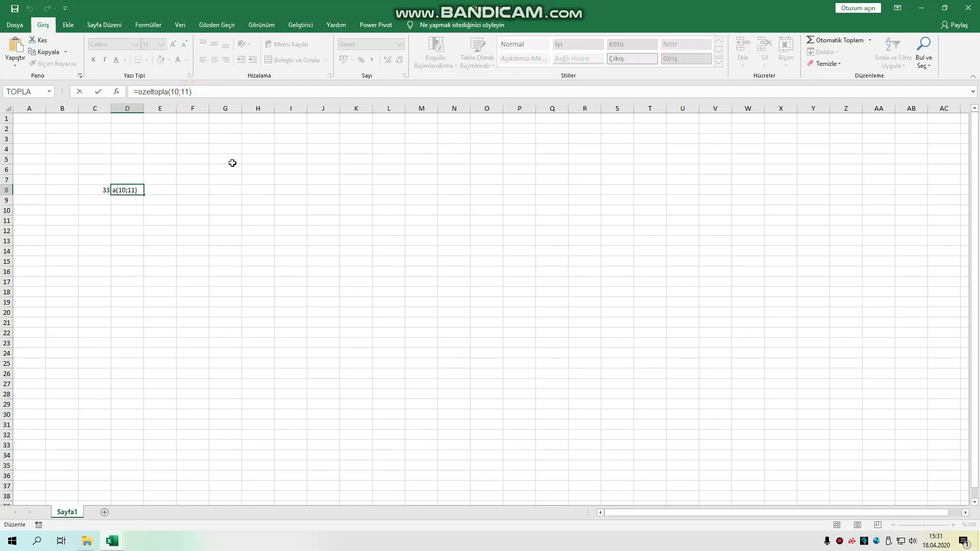
pyautogui.write(';12')
pyautogui.press('Return')
pyautogui.press('Up')
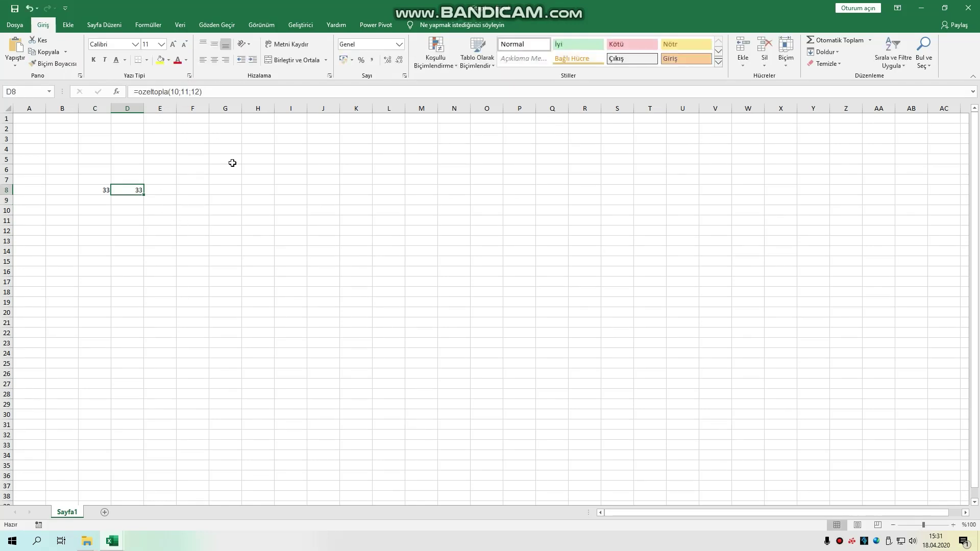
# Step: Remove the 12 from D8's formula so the two-argument version gives 21
pyautogui.click(200, 92)
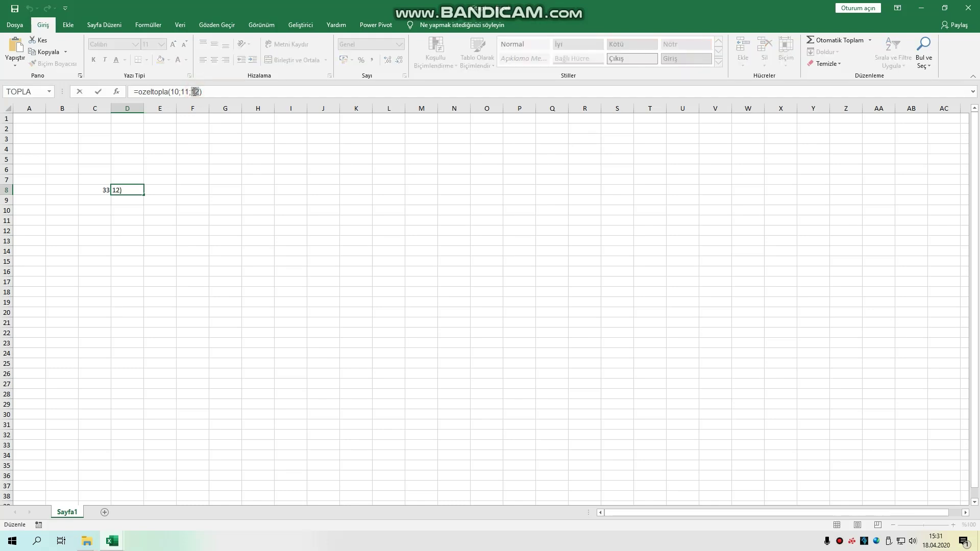
pyautogui.press('BackSpace')
pyautogui.press('BackSpace')
pyautogui.press('BackSpace')
pyautogui.press('Return')
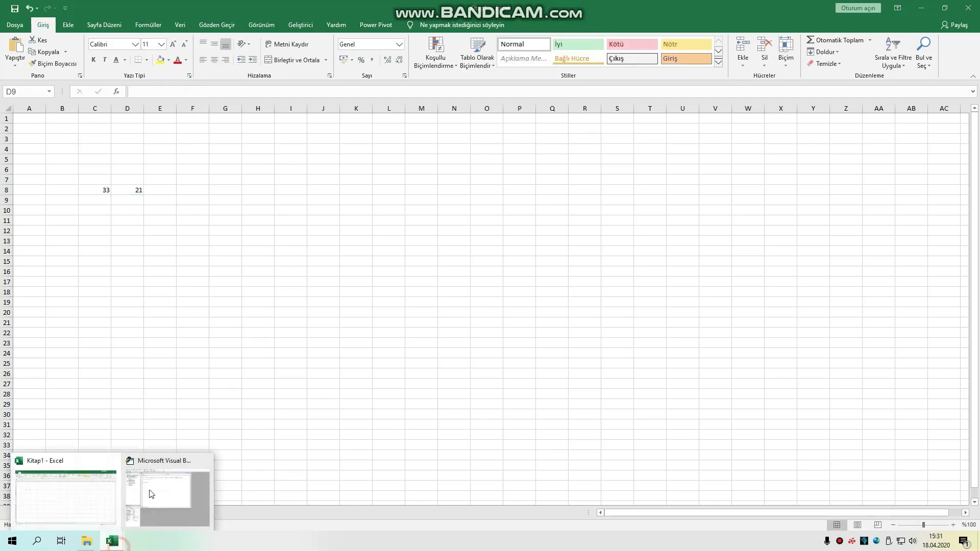
pyautogui.click(148, 490)
# Step: Delete the word Optional from z's declaration in ozeltopla
pyautogui.doubleClick(561, 121)
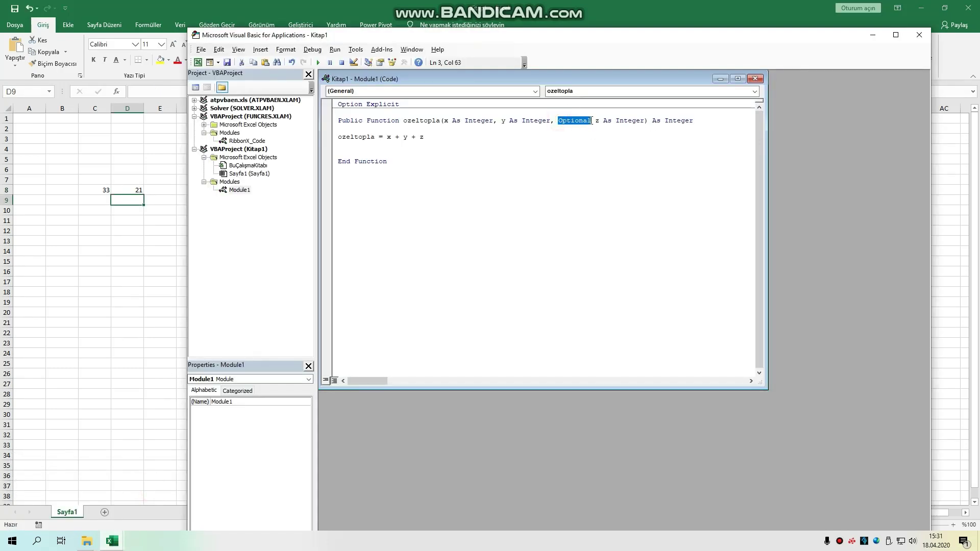
pyautogui.press('Delete')
pyautogui.press('BackSpace')
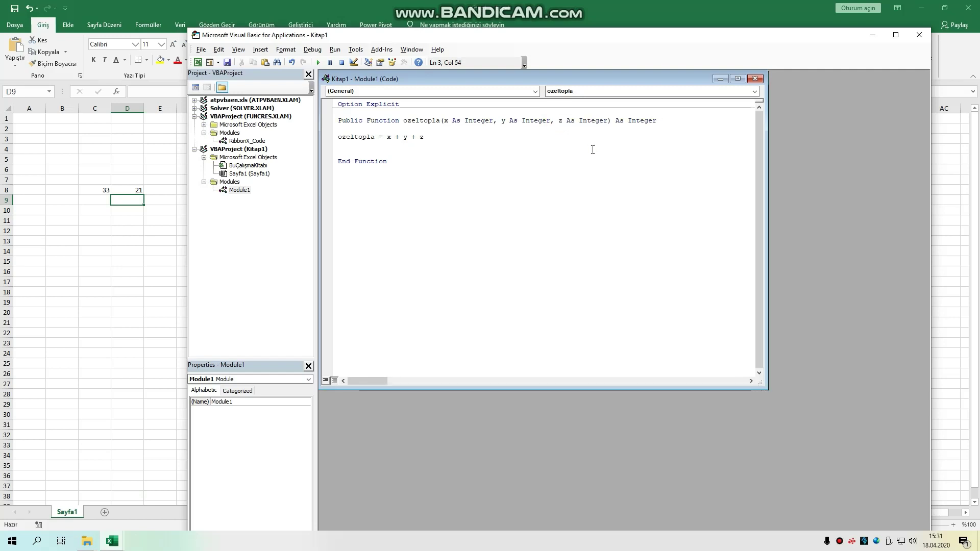
# Step: Recalculate D8's =ozeltopla(10;11), now returning #DEĞER!, then select E10
pyautogui.click(135, 227)
pyautogui.click(135, 190)
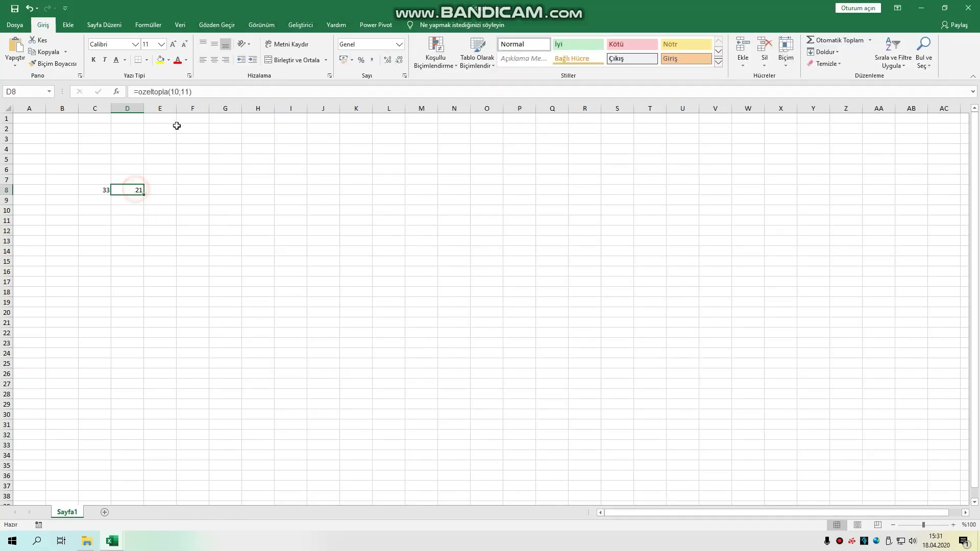
pyautogui.click(188, 92)
pyautogui.hotkey('ctrl', 'Return')
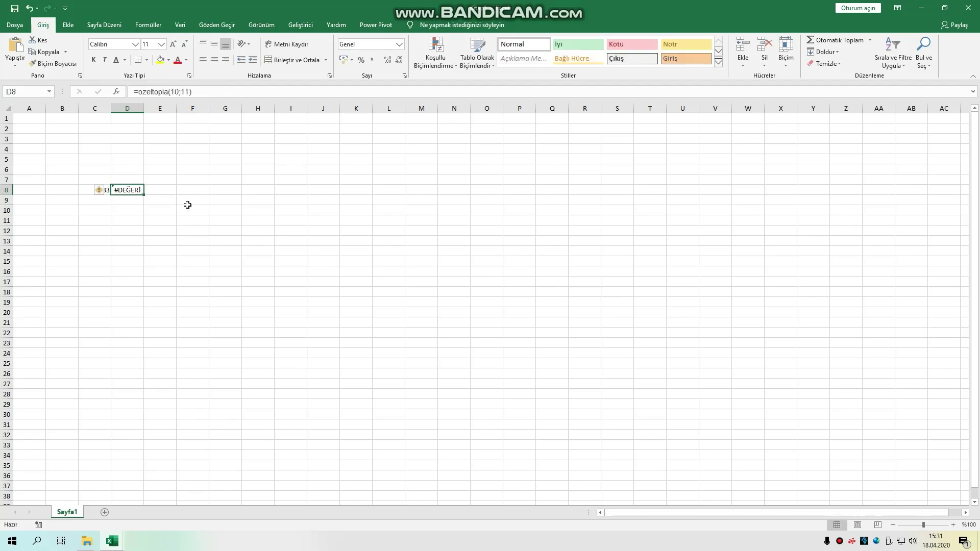
pyautogui.click(173, 214)
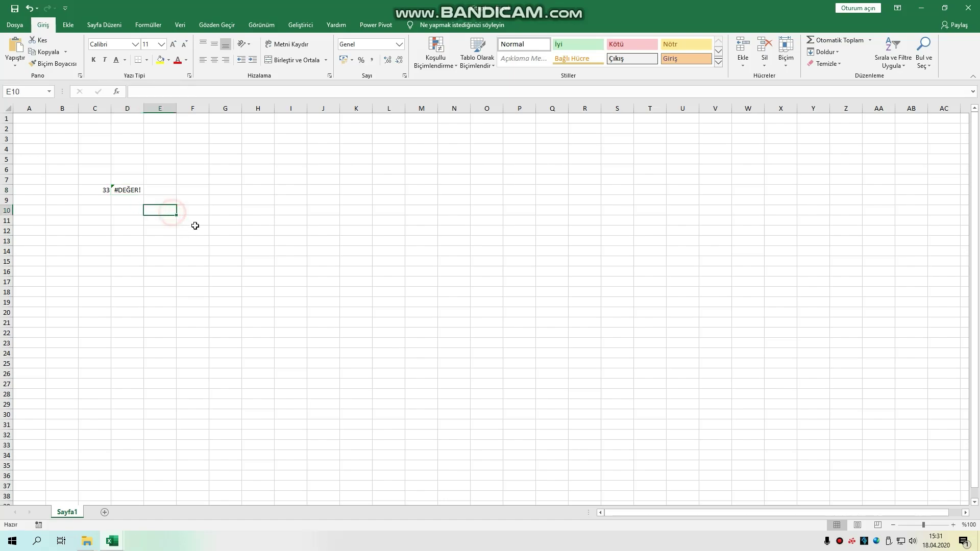